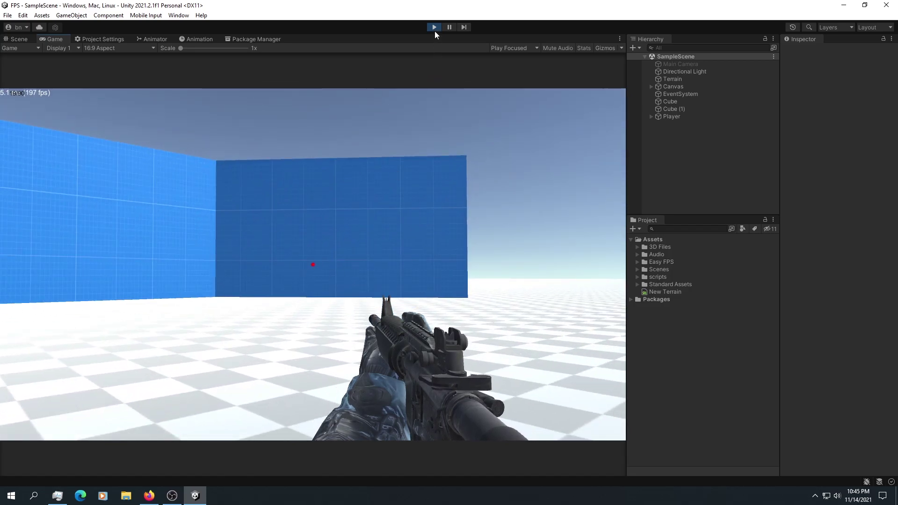
Step: Stop the playtest and show the Sun Temple package details in the Package Manager
{"action": "left_click", "coordinate": [434, 28]}
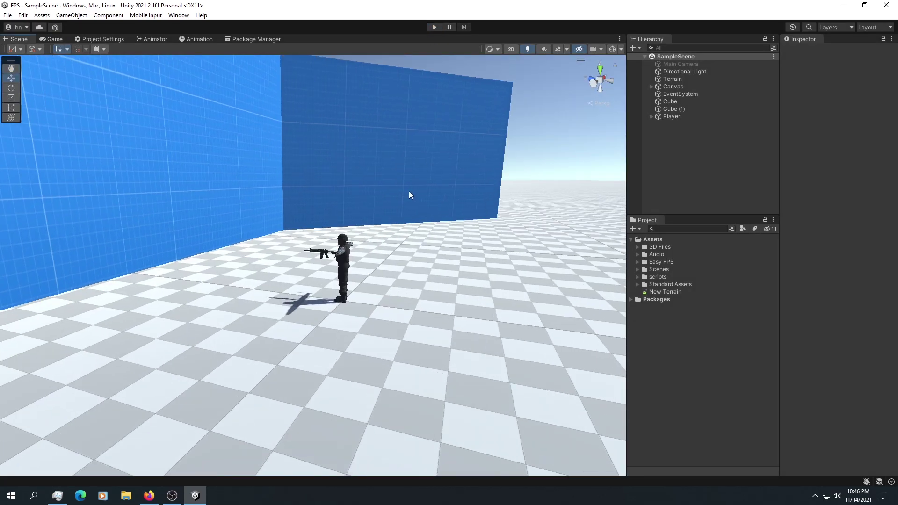
{"action": "mouse_move", "coordinate": [409, 194]}
{"action": "right_mouse_down"}
{"action": "mouse_move", "coordinate": [431, 195]}
{"action": "mouse_move", "coordinate": [419, 200]}
{"action": "right_mouse_up"}
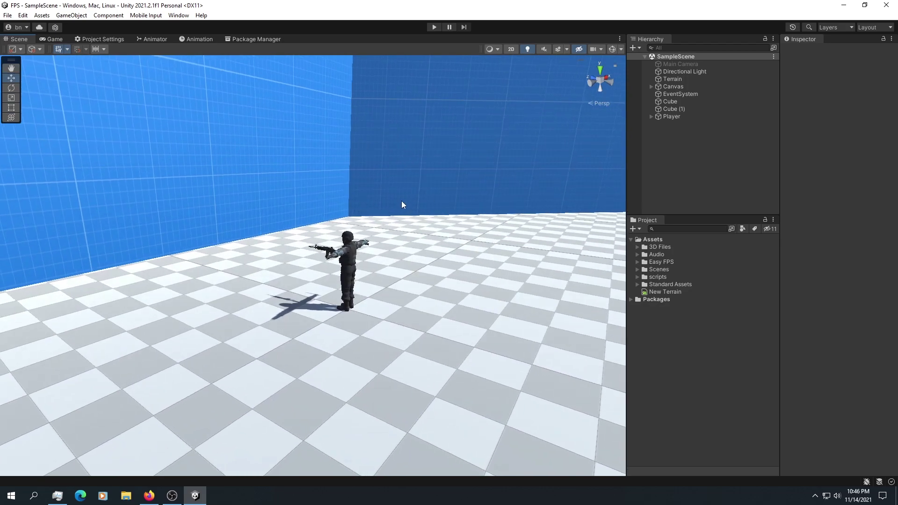
{"action": "left_click_drag", "start_coordinate": [364, 239], "coordinate": [387, 189], "text": "alt"}
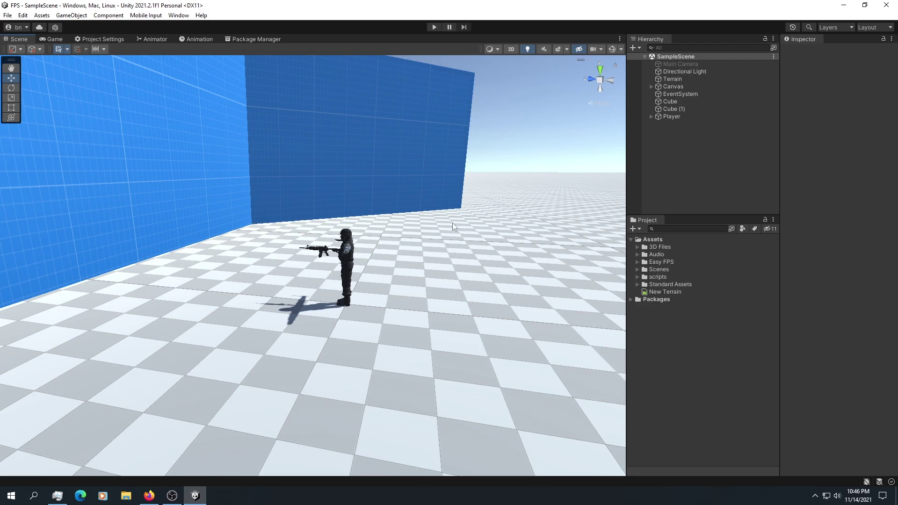
{"action": "left_click", "coordinate": [254, 41]}
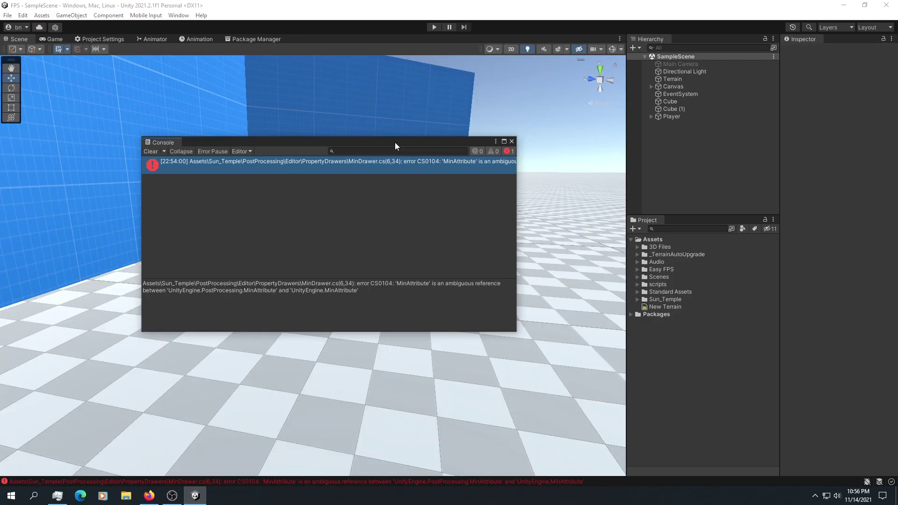
Step: Move the Console aside and bring up MinDrawer.cs in VS Code
{"action": "left_click_drag", "start_coordinate": [414, 143], "coordinate": [435, 115]}
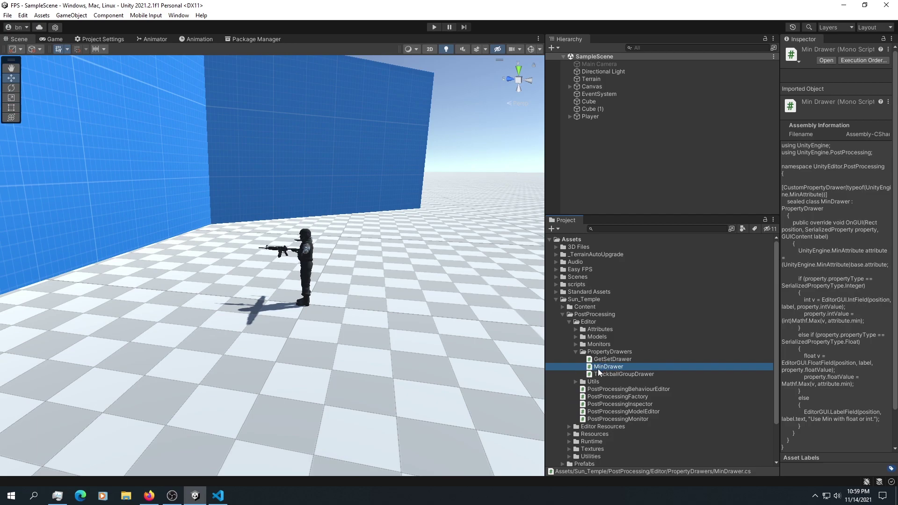
{"action": "left_click", "coordinate": [217, 495]}
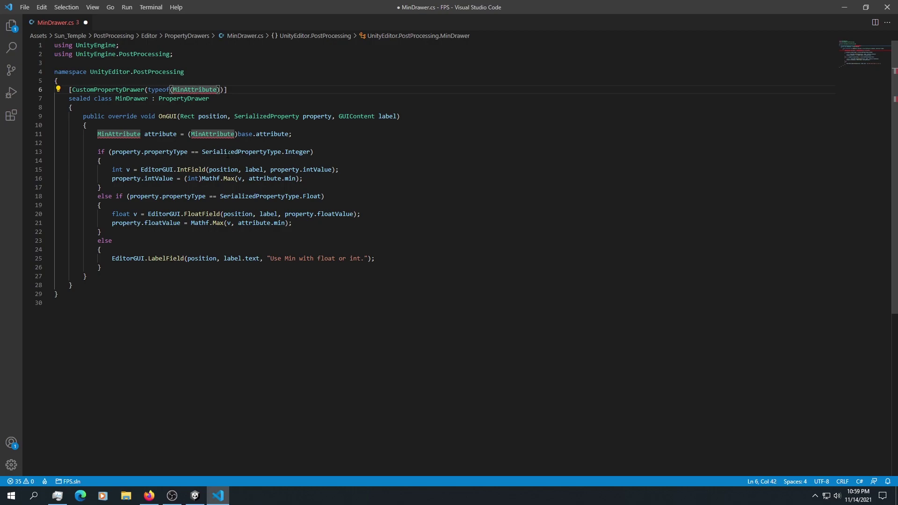
Step: Qualify MinAttribute on line 6 as UnityEngine.MinAttribute with a quick fix
{"action": "key", "text": "ctrl+."}
{"action": "key", "text": "Return"}
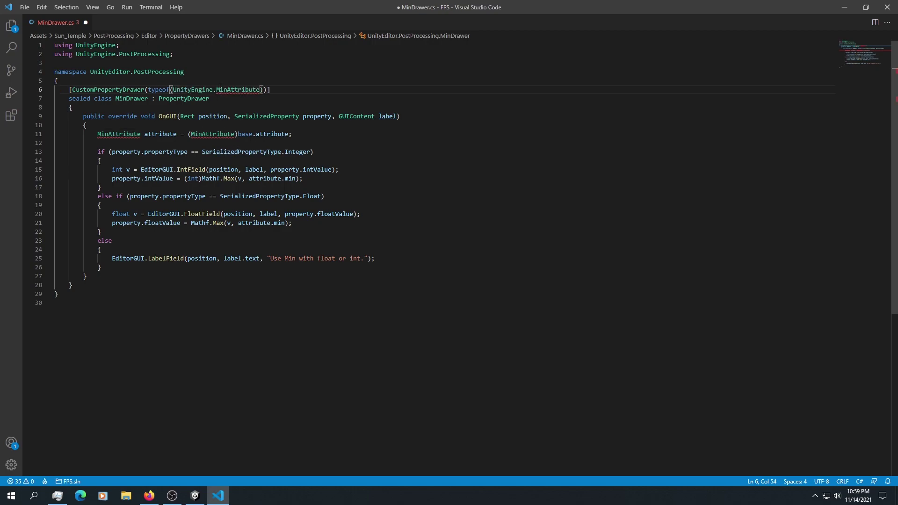
{"action": "double_click", "coordinate": [184, 90]}
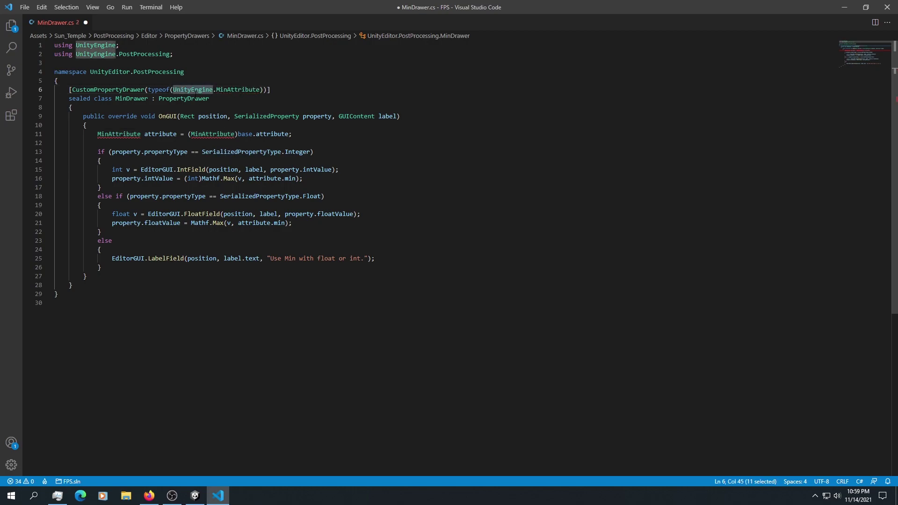
{"action": "left_click_drag", "start_coordinate": [216, 90], "coordinate": [256, 91]}
Step: Qualify both MinAttribute uses on line 11, save MinDrawer.cs, and return to Unity
{"action": "left_click", "coordinate": [87, 125]}
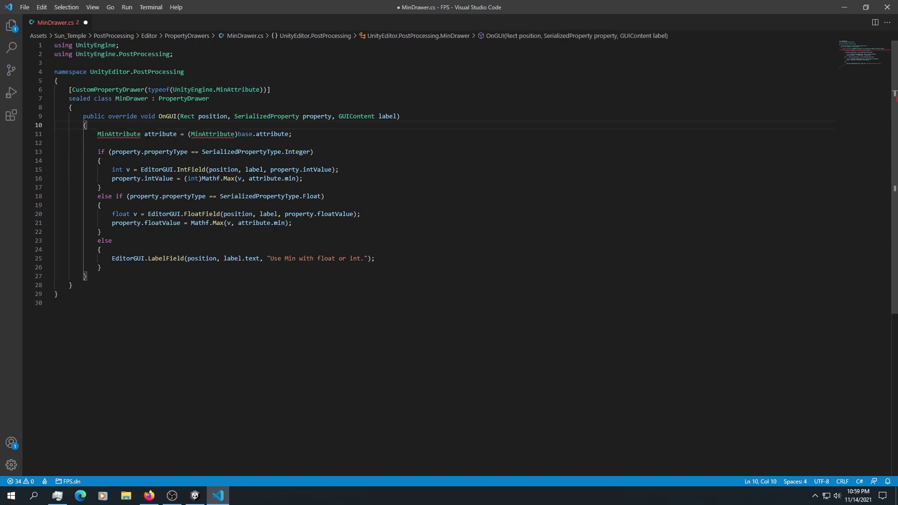
{"action": "left_click", "coordinate": [201, 134]}
{"action": "key", "text": "ctrl+."}
{"action": "key", "text": "Return"}
{"action": "key", "text": "ctrl+s"}
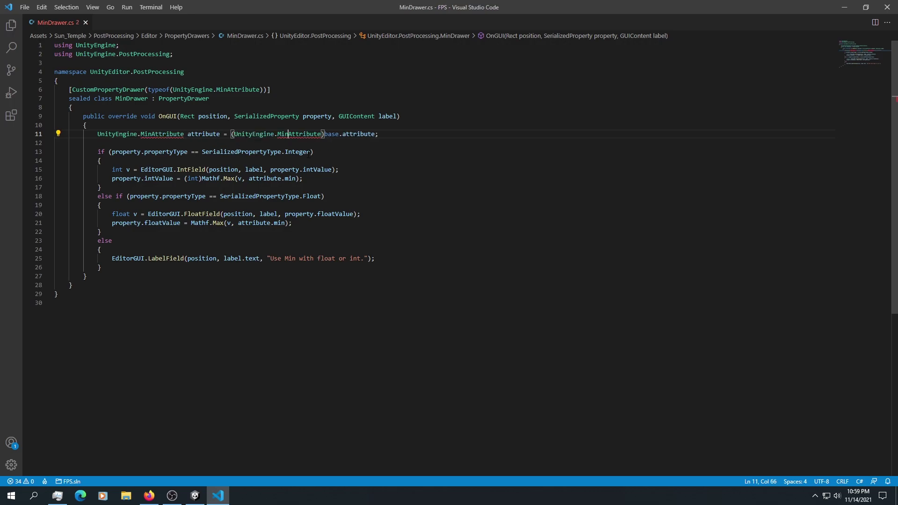
{"action": "left_click", "coordinate": [844, 7]}
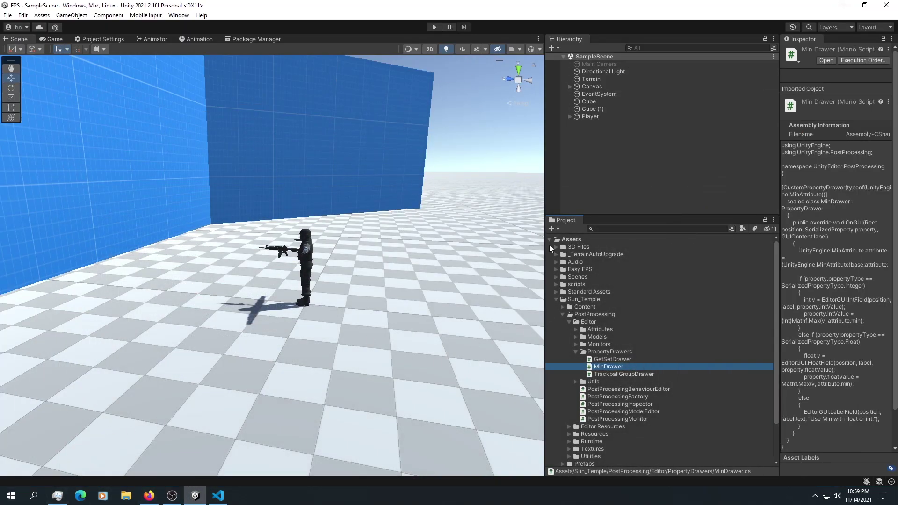
Step: Clear the script selection and view the empty map1 scene with its camera and light
{"action": "left_click", "coordinate": [582, 147]}
{"action": "scroll", "coordinate": [260, 158], "scroll_direction": "down", "scroll_amount": 10}
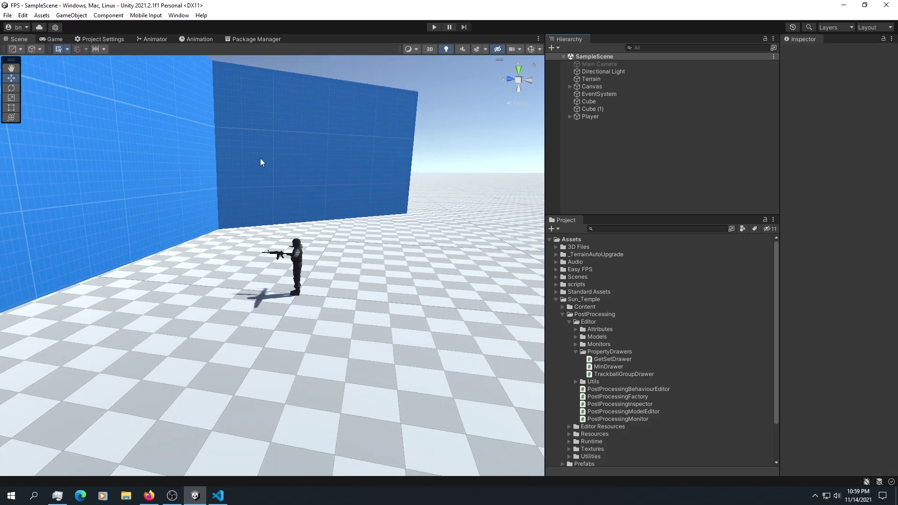
{"action": "left_click_drag", "start_coordinate": [268, 198], "coordinate": [587, 130], "text": "alt"}
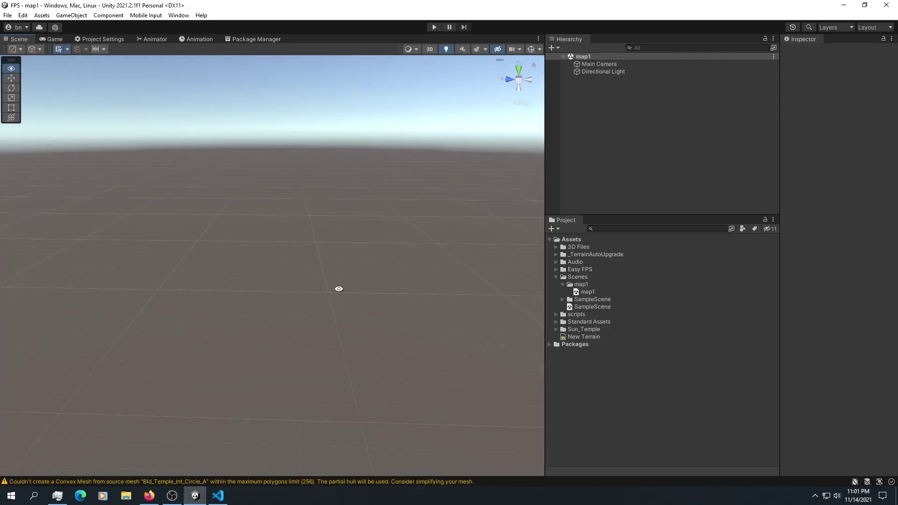
{"action": "left_click_drag", "start_coordinate": [295, 189], "coordinate": [329, 169], "text": "alt"}
Step: Add a 3D Object > Terrain to the map1 scene from the Hierarchy
{"action": "right_click", "coordinate": [556, 131]}
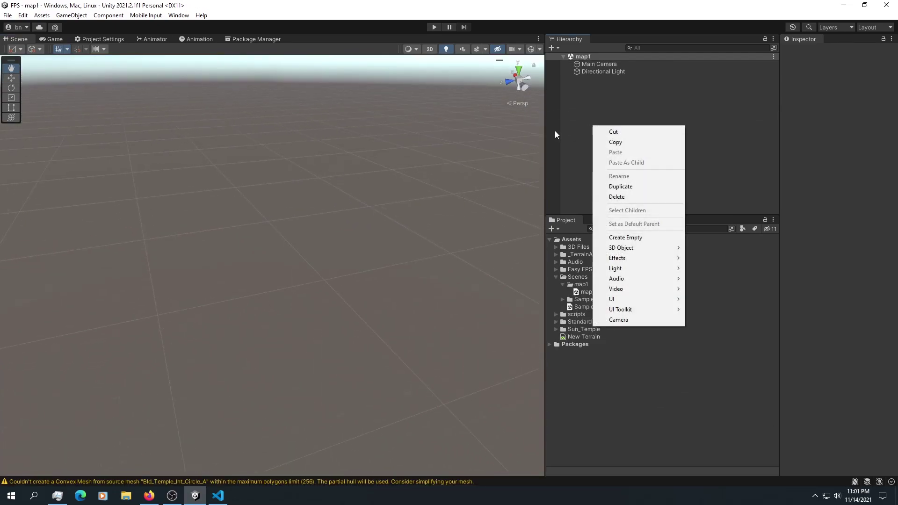
{"action": "mouse_move", "coordinate": [629, 248]}
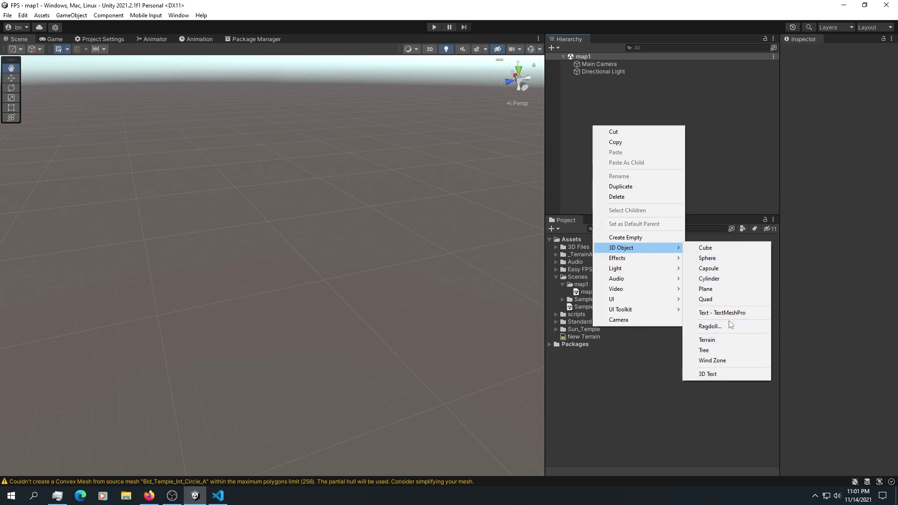
{"action": "left_click", "coordinate": [706, 339]}
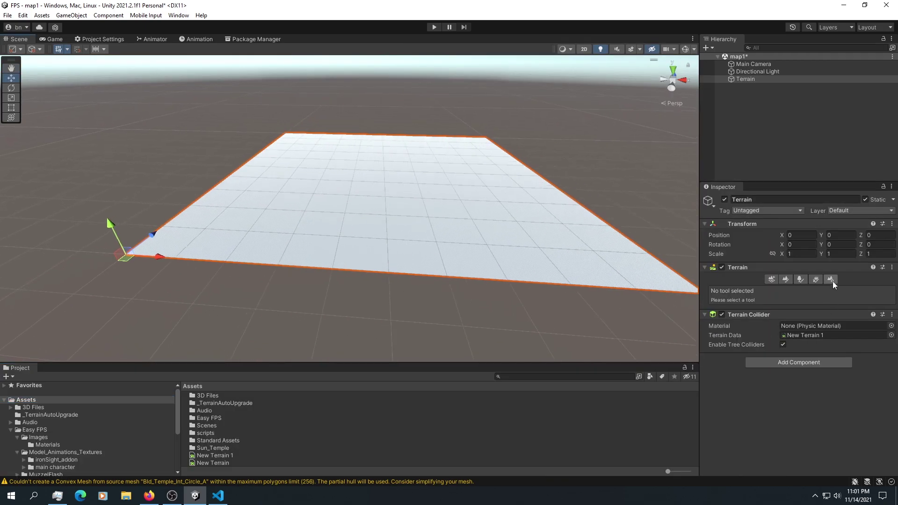
{"action": "left_click_drag", "start_coordinate": [380, 216], "coordinate": [512, 153], "text": "alt"}
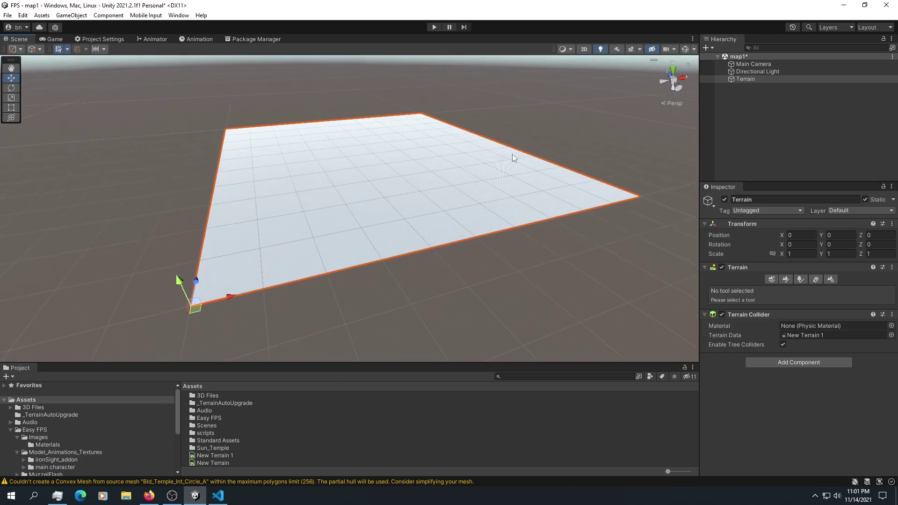
Step: Set the terrain's Terrain Width and Terrain Length to 200 in Terrain Settings
{"action": "left_click", "coordinate": [831, 279]}
{"action": "scroll", "coordinate": [825, 294], "scroll_direction": "down", "scroll_amount": 10}
{"action": "left_click", "coordinate": [826, 313]}
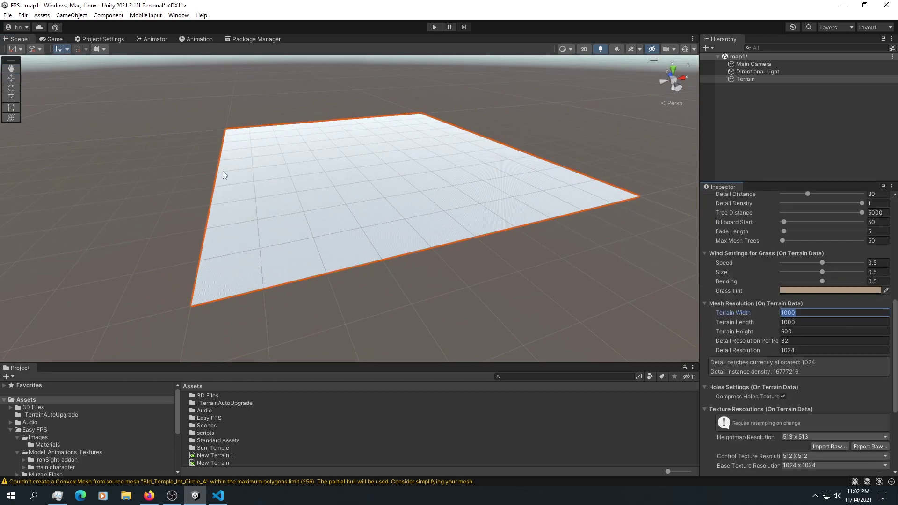
{"action": "type", "text": "200"}
{"action": "left_click", "coordinate": [813, 322]}
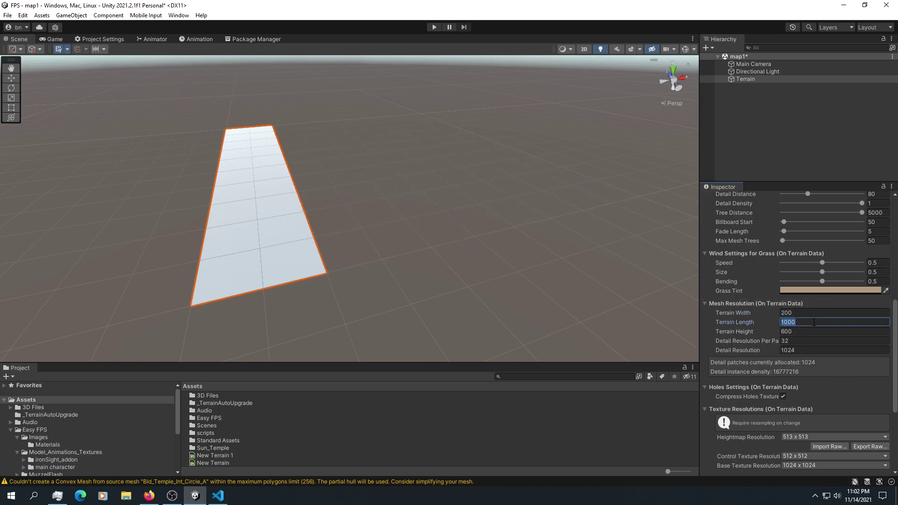
{"action": "type", "text": "200"}
{"action": "key", "text": "Return"}
{"action": "left_click_drag", "start_coordinate": [285, 257], "coordinate": [610, 203]}
{"action": "scroll", "coordinate": [415, 263], "scroll_direction": "up", "scroll_amount": 2}
{"action": "scroll", "coordinate": [298, 192], "scroll_direction": "up", "scroll_amount": 3}
{"action": "scroll", "coordinate": [298, 192], "scroll_direction": "up", "scroll_amount": 2}
{"action": "left_click", "coordinate": [758, 79]}
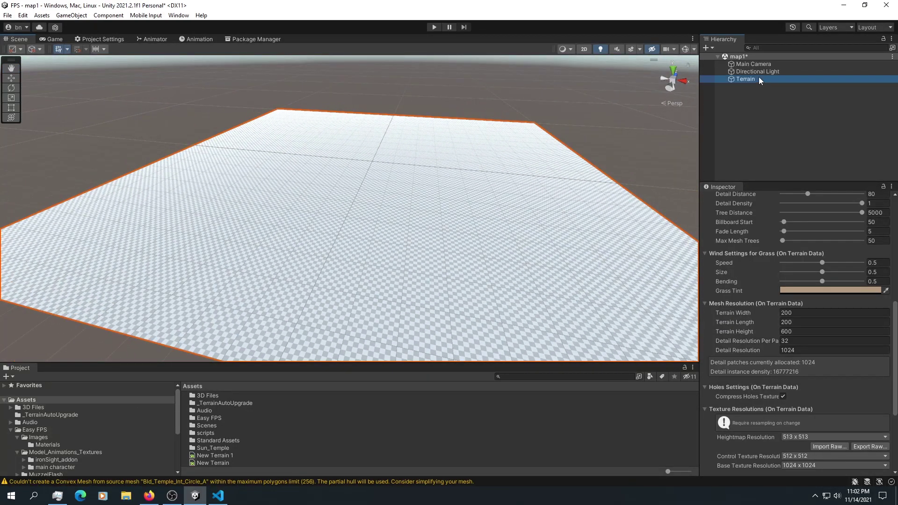
{"action": "scroll", "coordinate": [750, 236], "scroll_direction": "up", "scroll_amount": 10}
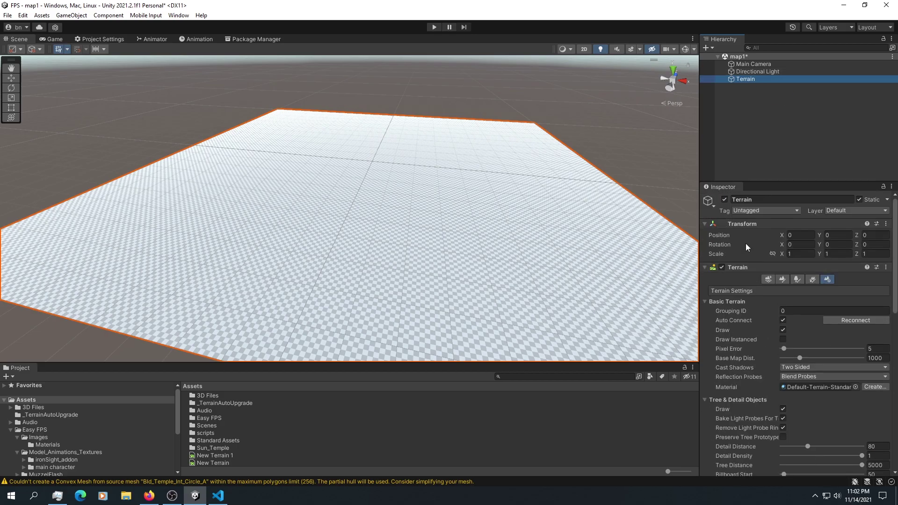
Step: Switch the terrain tool to Paint Texture mode
{"action": "left_click_drag", "start_coordinate": [469, 203], "coordinate": [423, 193], "text": "alt"}
{"action": "left_click", "coordinate": [781, 279]}
{"action": "left_click", "coordinate": [795, 289]}
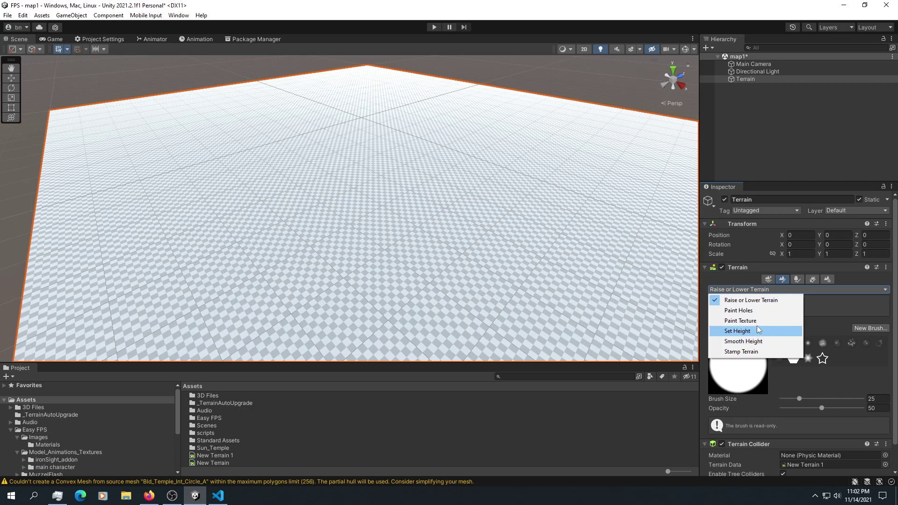
{"action": "left_click", "coordinate": [740, 321]}
{"action": "scroll", "coordinate": [745, 291], "scroll_direction": "down", "scroll_amount": 3}
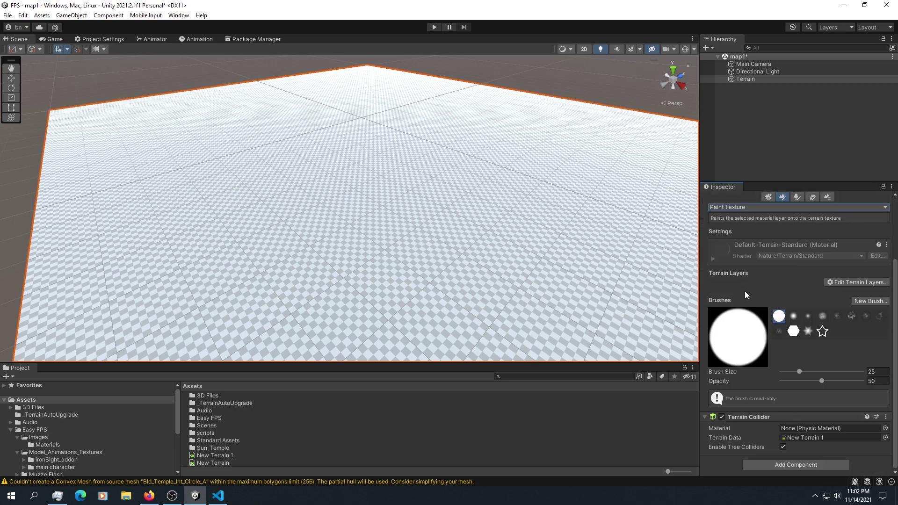
Step: Add the red clay terrain layer as the base ground texture
{"action": "left_click", "coordinate": [866, 283]}
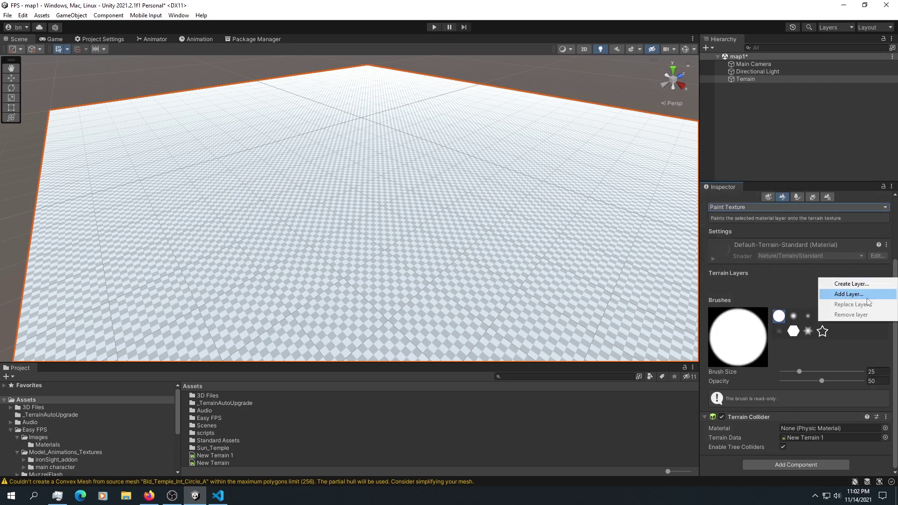
{"action": "left_click", "coordinate": [870, 297]}
{"action": "double_click", "coordinate": [611, 279]}
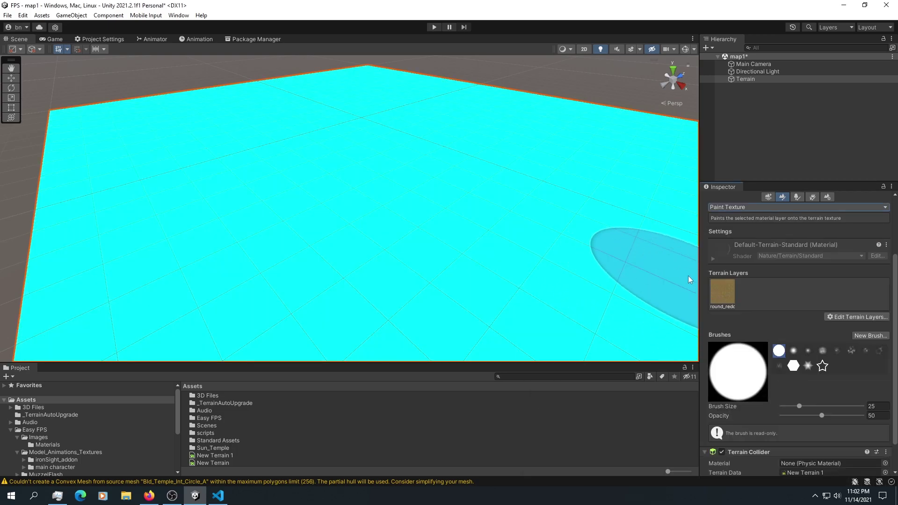
{"action": "scroll", "coordinate": [560, 276], "scroll_direction": "up", "scroll_amount": 5}
{"action": "mouse_move", "coordinate": [415, 224]}
{"action": "right_mouse_down"}
{"action": "mouse_move", "coordinate": [320, 217]}
{"action": "mouse_move", "coordinate": [323, 230]}
{"action": "right_mouse_up"}
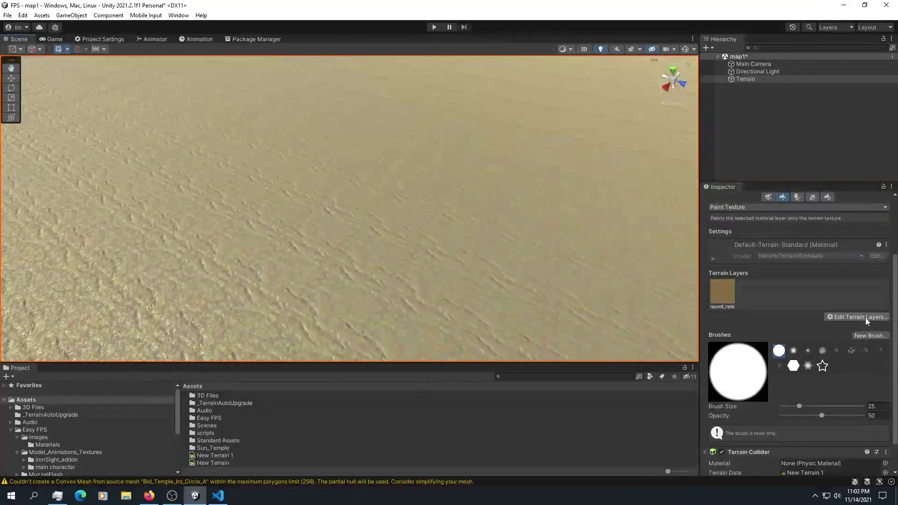
Step: Add the Sediment terrain layer as a second, pale layer
{"action": "left_click", "coordinate": [857, 316]}
{"action": "left_click", "coordinate": [861, 328]}
{"action": "double_click", "coordinate": [593, 286]}
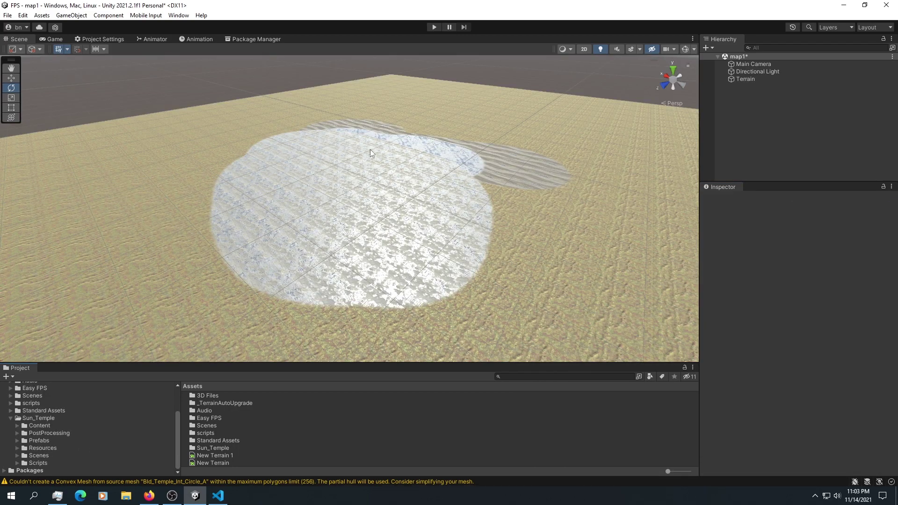
{"action": "right_click_drag", "start_coordinate": [372, 201], "coordinate": [256, 262]}
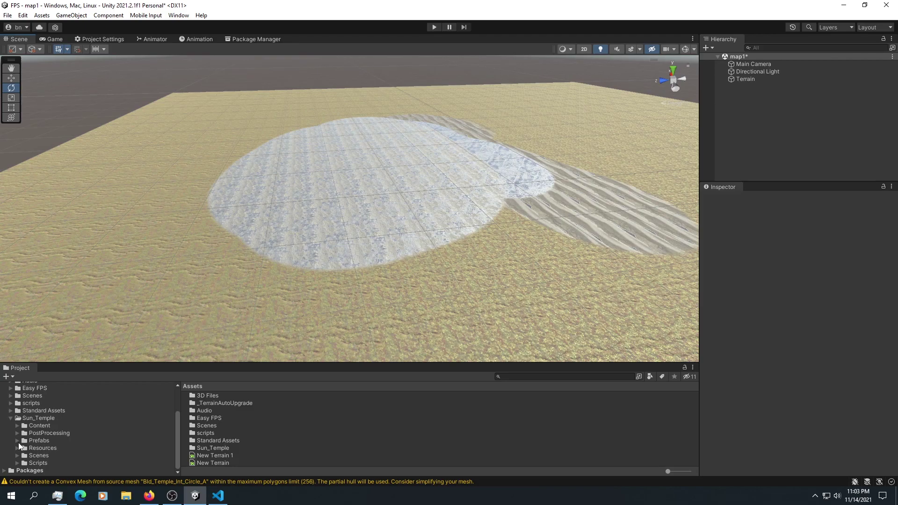
Step: Place Bld_Medium_B from Prefabs > Buildings_Prefabbed onto the plaza
{"action": "left_click", "coordinate": [17, 440]}
{"action": "scroll", "coordinate": [86, 446], "scroll_direction": "down", "scroll_amount": 2}
{"action": "left_click", "coordinate": [62, 427]}
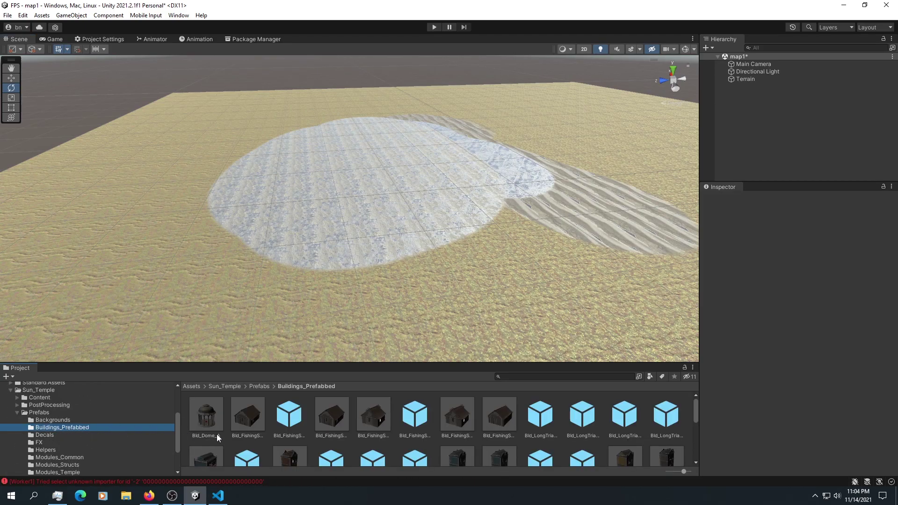
{"action": "scroll", "coordinate": [391, 431], "scroll_direction": "down", "scroll_amount": 3}
{"action": "left_click_drag", "start_coordinate": [434, 410], "coordinate": [352, 225]}
Step: Frame and inspect the Bld_Medium_B building, then delete it
{"action": "key", "text": "f"}
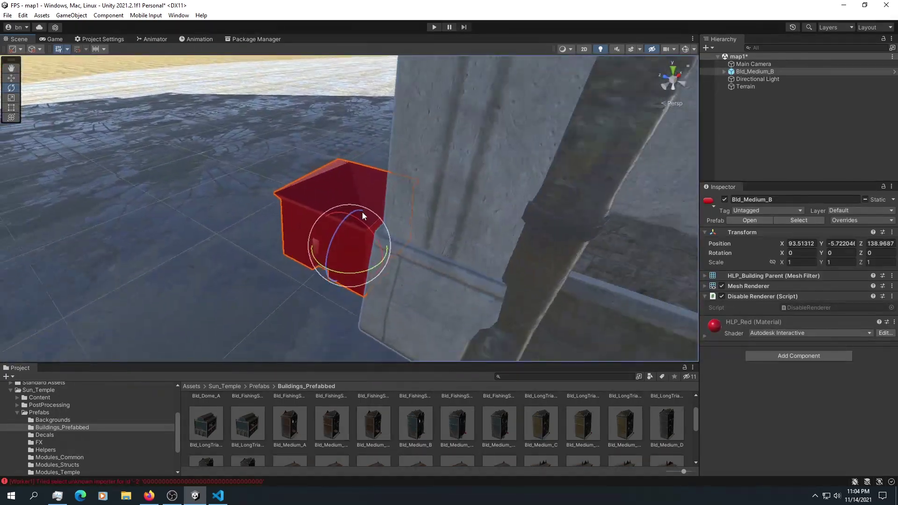
{"action": "middle_click_drag", "start_coordinate": [363, 215], "coordinate": [351, 196]}
{"action": "left_click_drag", "start_coordinate": [350, 196], "coordinate": [348, 224], "text": "alt"}
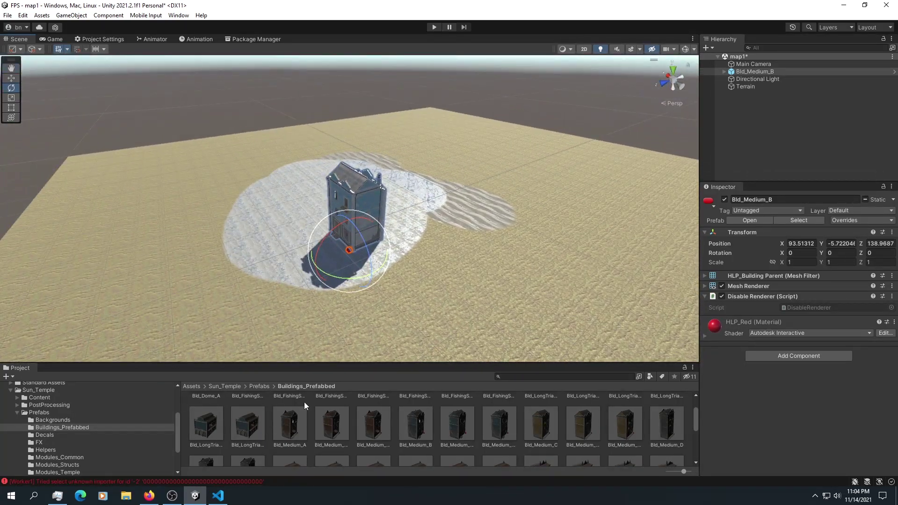
{"action": "key", "text": "Delete"}
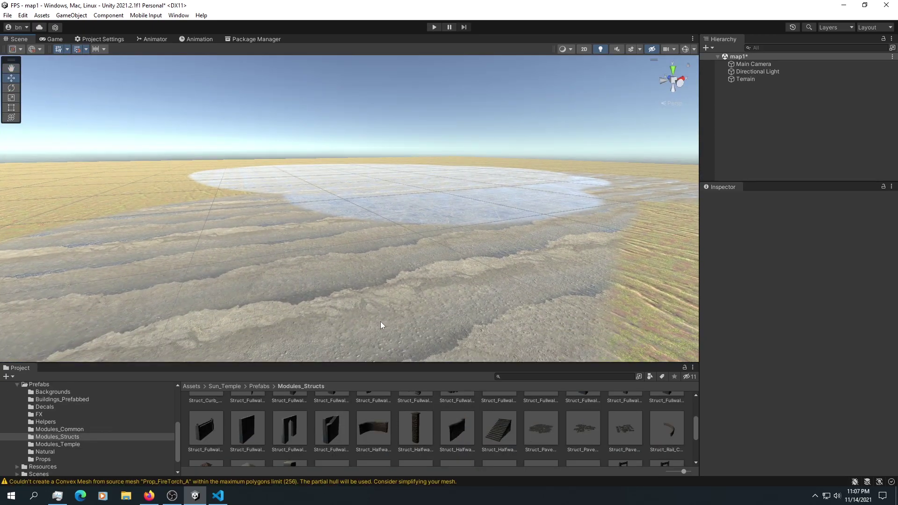
Step: Drag a Struct_Fullwall_Mid_A wall onto the plaza
{"action": "right_click_drag", "start_coordinate": [468, 213], "coordinate": [466, 247]}
{"action": "mouse_move", "coordinate": [422, 204]}
{"action": "right_mouse_down"}
{"action": "mouse_move", "coordinate": [412, 191]}
{"action": "mouse_move", "coordinate": [424, 174]}
{"action": "mouse_move", "coordinate": [413, 191]}
{"action": "right_mouse_up"}
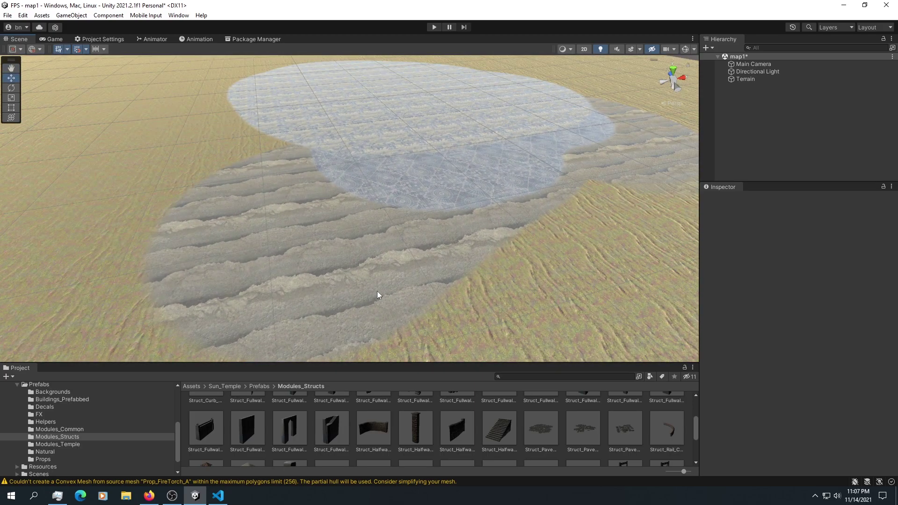
{"action": "right_click_drag", "start_coordinate": [378, 295], "coordinate": [435, 201]}
{"action": "left_click_drag", "start_coordinate": [248, 428], "coordinate": [380, 189]}
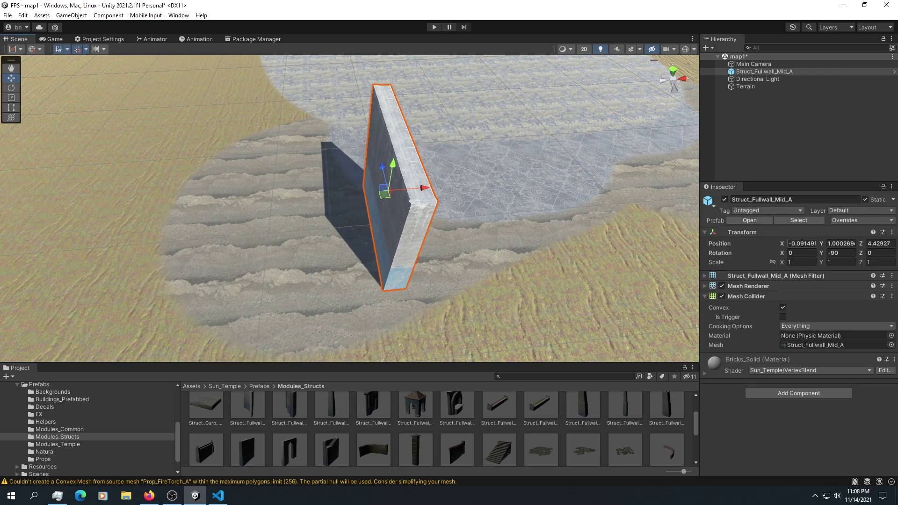
Step: Reset the wall's transform to the origin with zero rotation, viewed from above
{"action": "left_click", "coordinate": [801, 243]}
{"action": "left_click", "coordinate": [892, 232]}
{"action": "left_click", "coordinate": [877, 242]}
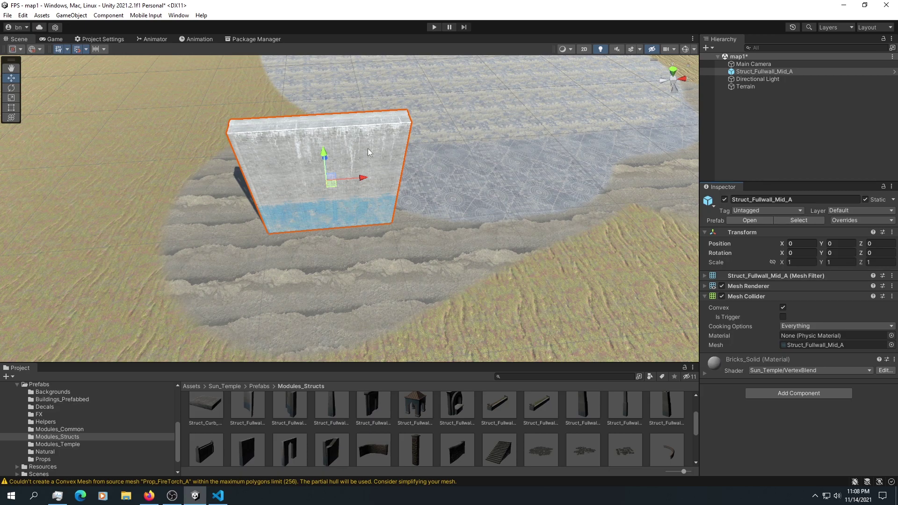
{"action": "left_click", "coordinate": [673, 74]}
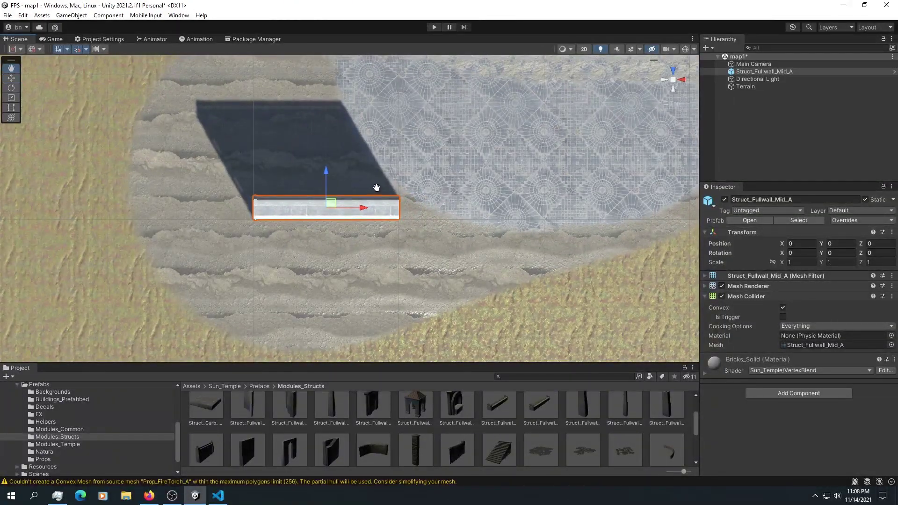
{"action": "scroll", "coordinate": [376, 188], "scroll_direction": "up", "scroll_amount": 3}
{"action": "right_click_drag", "start_coordinate": [354, 188], "coordinate": [304, 198]}
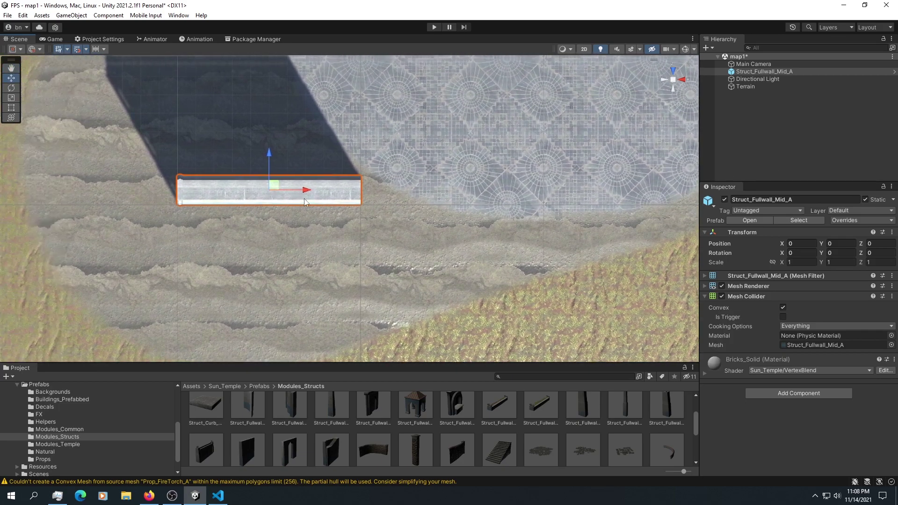
Step: Duplicate the wall, slide the copy along X, then delete the copy
{"action": "key", "text": "ctrl+d"}
{"action": "left_click_drag", "start_coordinate": [309, 190], "coordinate": [474, 192]}
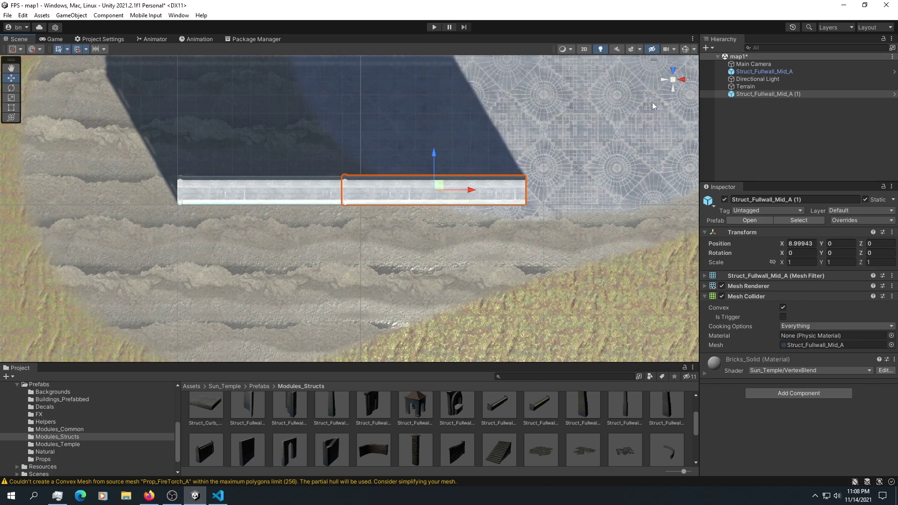
{"action": "left_click", "coordinate": [673, 81]}
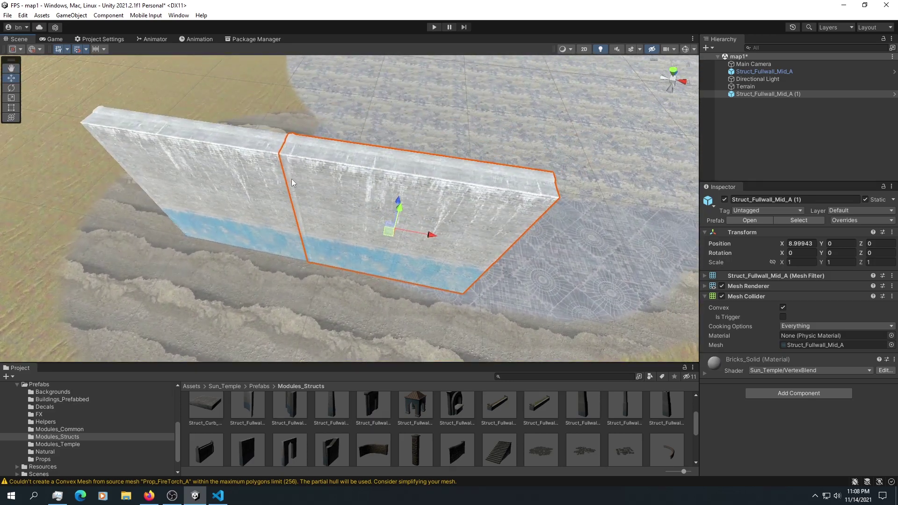
{"action": "right_click_drag", "start_coordinate": [292, 183], "coordinate": [294, 140]}
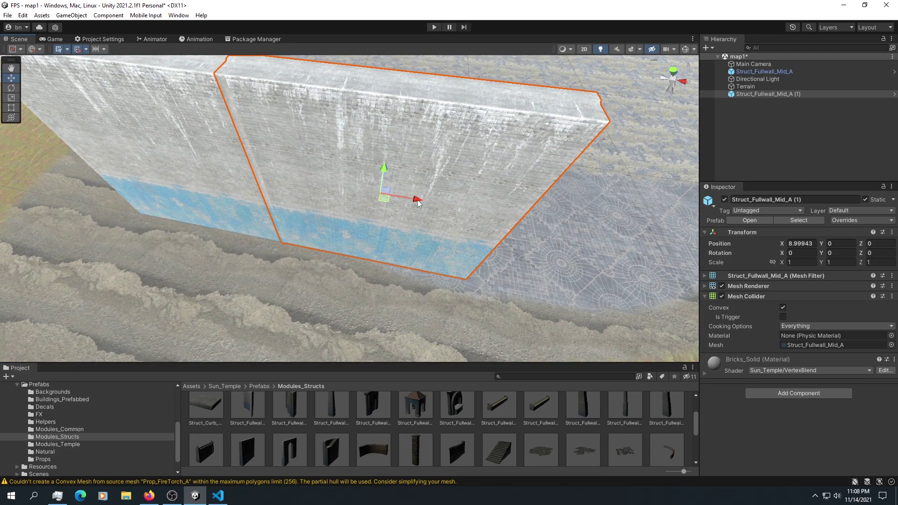
{"action": "left_click_drag", "start_coordinate": [417, 203], "coordinate": [465, 204]}
{"action": "right_click_drag", "start_coordinate": [465, 204], "coordinate": [342, 161]}
{"action": "key", "text": "Delete"}
Step: Frame the wall and check the Global/Local and Center/Pivot handle settings
{"action": "middle_click_drag", "start_coordinate": [222, 158], "coordinate": [371, 193]}
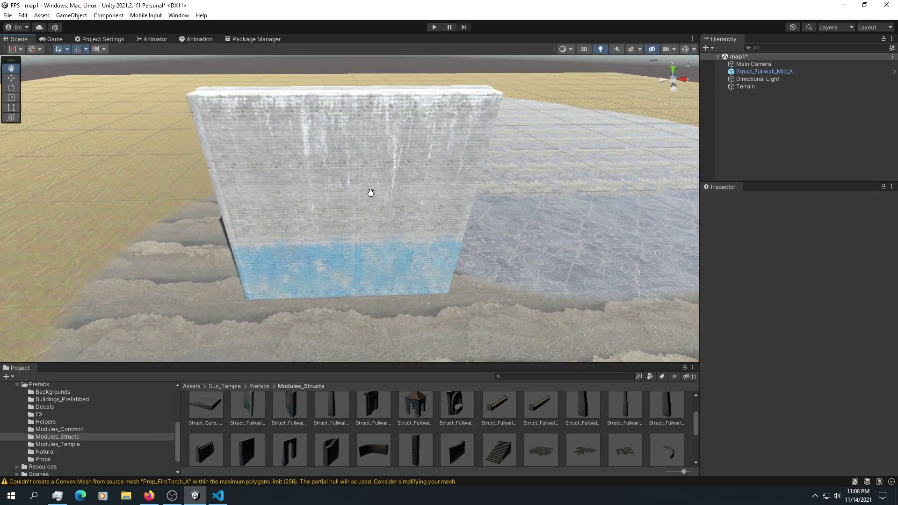
{"action": "right_click_drag", "start_coordinate": [370, 193], "coordinate": [355, 148]}
{"action": "right_click_drag", "start_coordinate": [300, 125], "coordinate": [358, 140]}
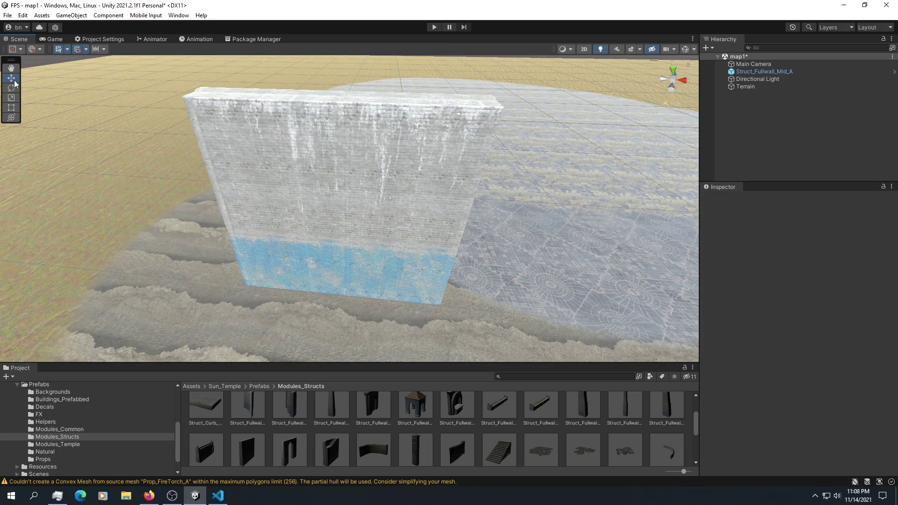
{"action": "left_click", "coordinate": [38, 47]}
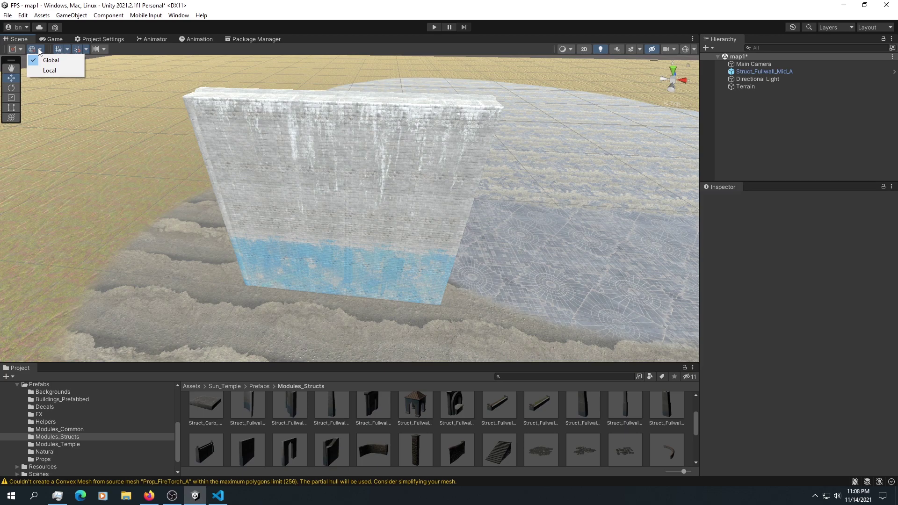
{"action": "left_click", "coordinate": [21, 50]}
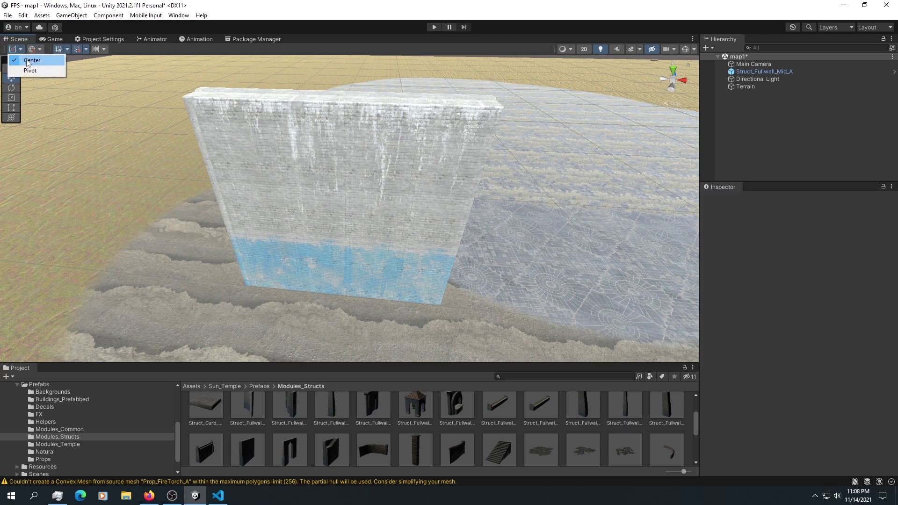
Step: Confirm the grid snapping size is 1 and switch to Top view
{"action": "left_click", "coordinate": [85, 50]}
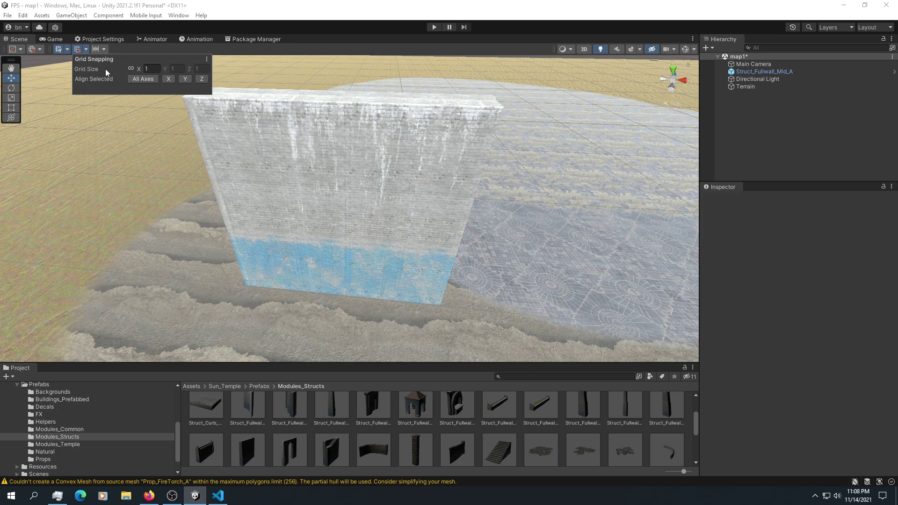
{"action": "left_click", "coordinate": [131, 69]}
{"action": "left_click", "coordinate": [131, 68]}
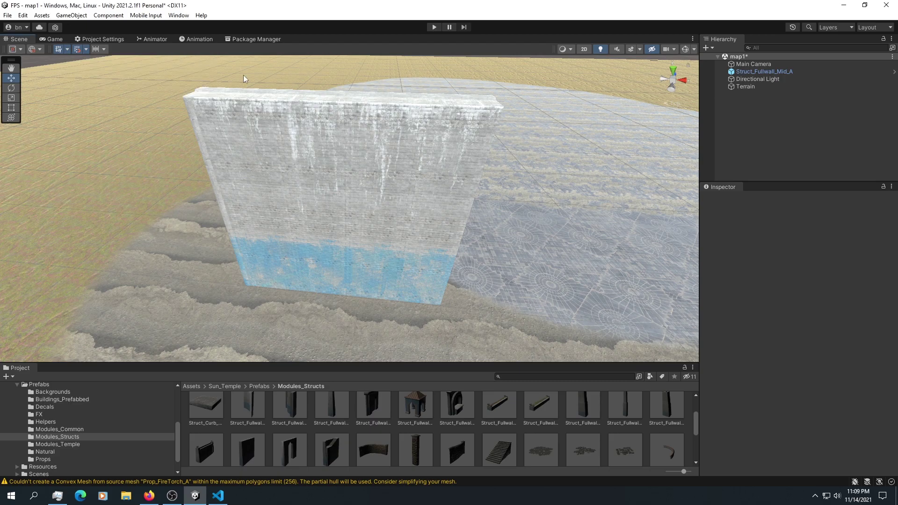
{"action": "left_click", "coordinate": [672, 84]}
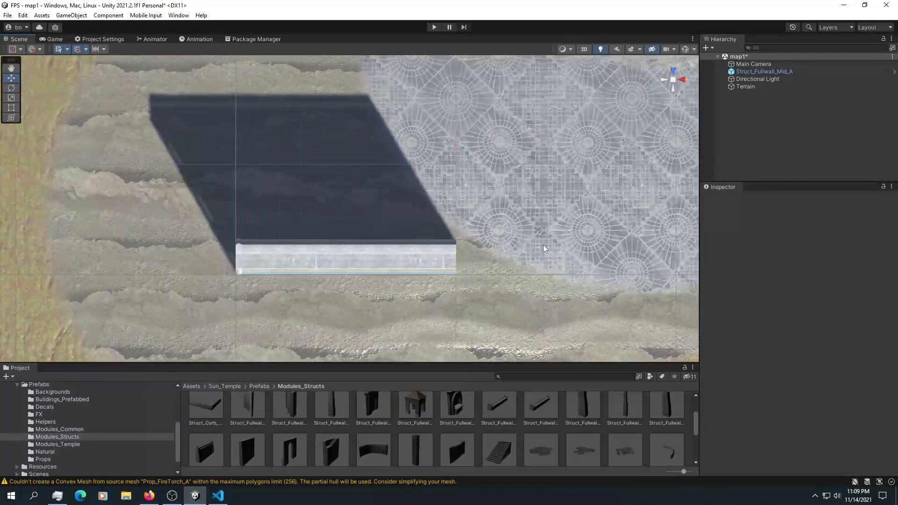
Step: Duplicate the wall and snap the copy end-to-end at X 9.99943
{"action": "left_click", "coordinate": [361, 202]}
{"action": "left_click", "coordinate": [773, 73]}
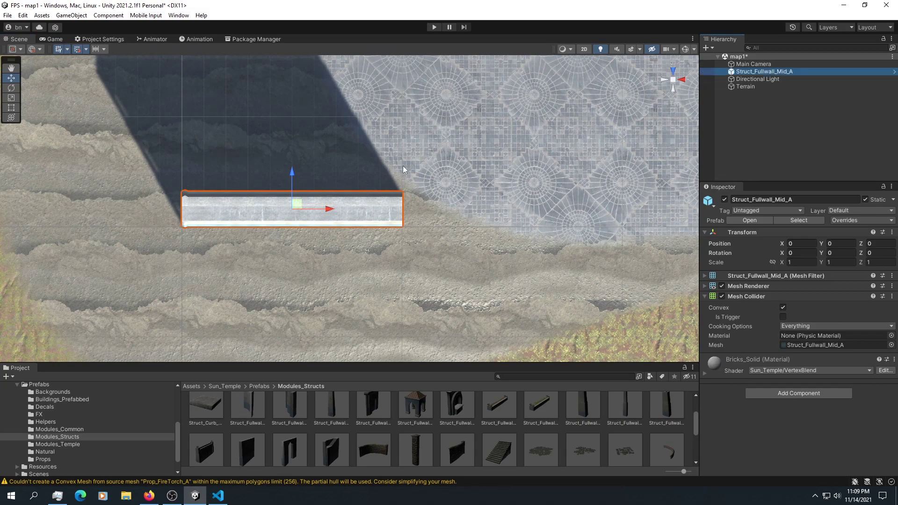
{"action": "key", "text": "ctrl+d"}
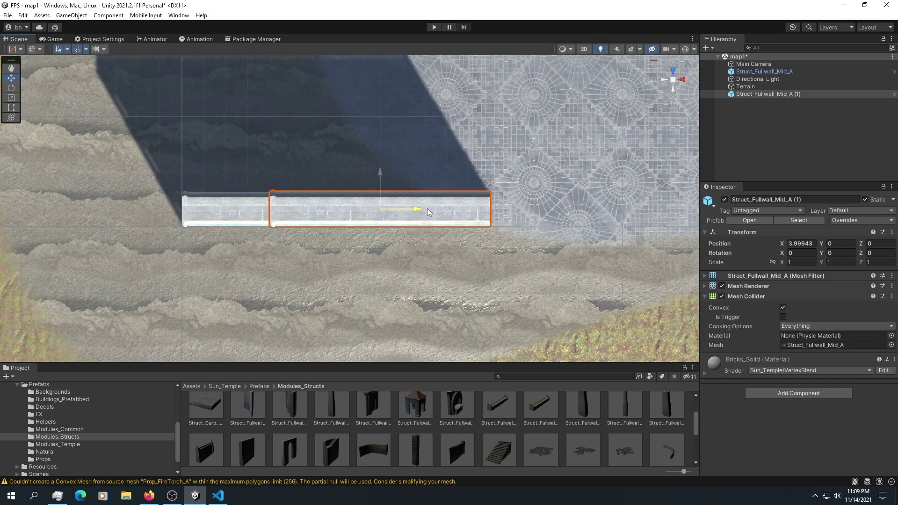
{"action": "left_click_drag", "start_coordinate": [543, 208], "coordinate": [543, 208]}
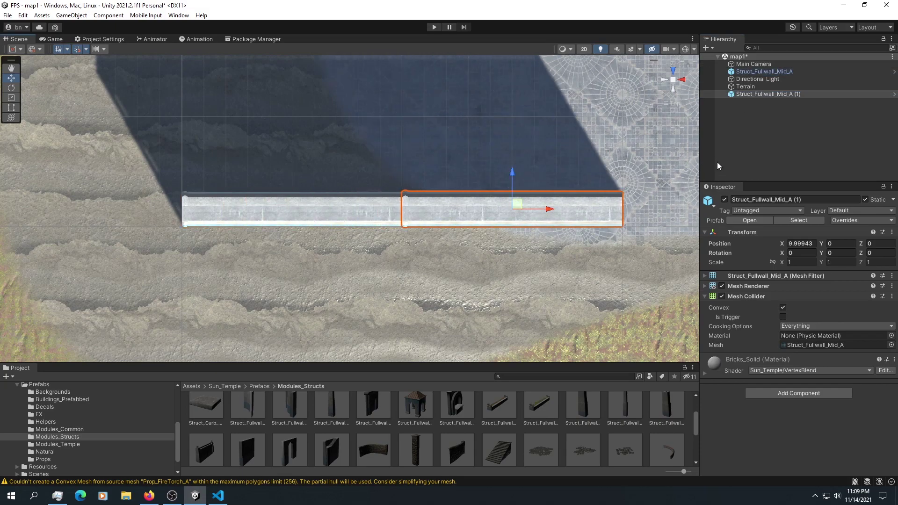
Step: Orbit in perspective around the two joined wall pieces on the painted terrain
{"action": "left_click", "coordinate": [673, 80]}
{"action": "left_click_drag", "start_coordinate": [514, 141], "coordinate": [431, 143], "text": "alt"}
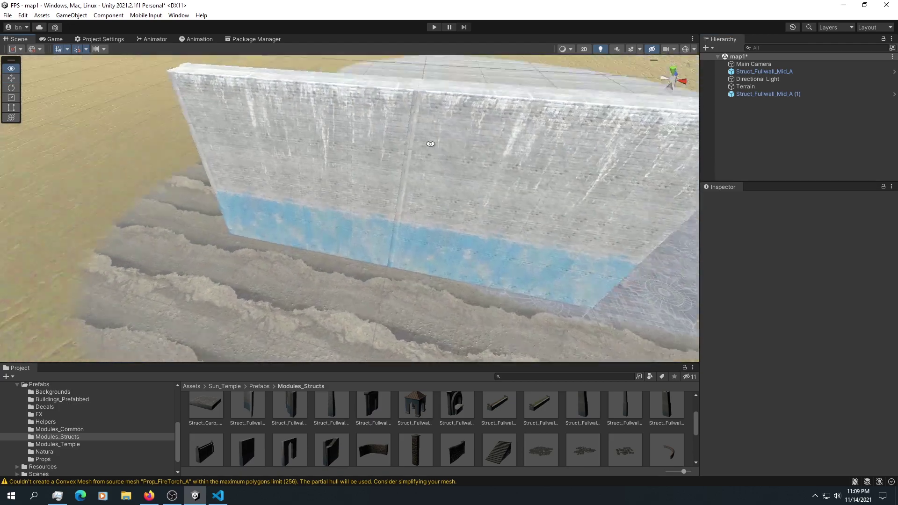
{"action": "scroll", "coordinate": [374, 122], "scroll_direction": "up", "scroll_amount": 2}
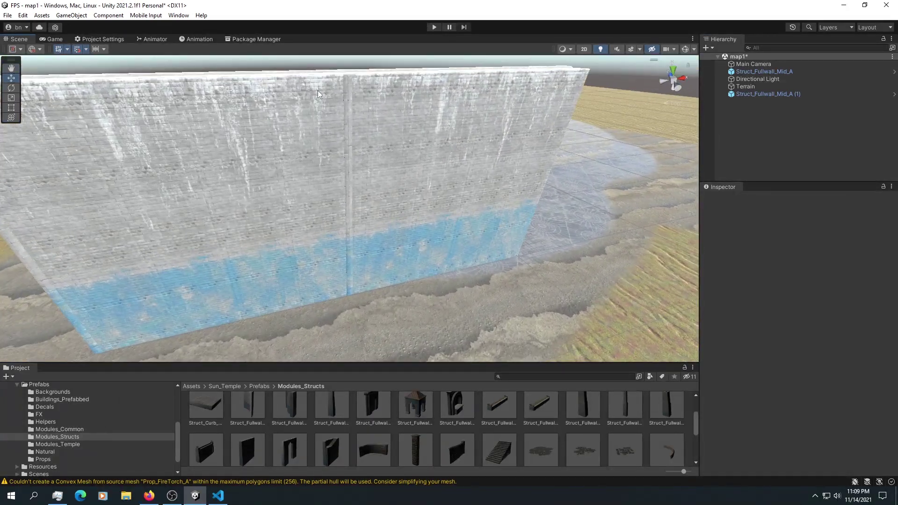
{"action": "left_click_drag", "start_coordinate": [347, 213], "coordinate": [375, 213], "text": "alt"}
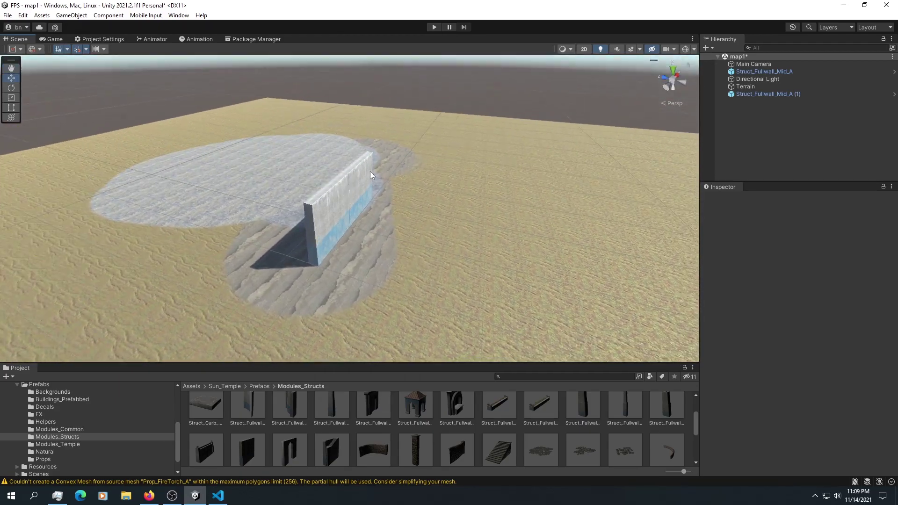
{"action": "left_click_drag", "start_coordinate": [464, 172], "coordinate": [351, 199], "text": "alt"}
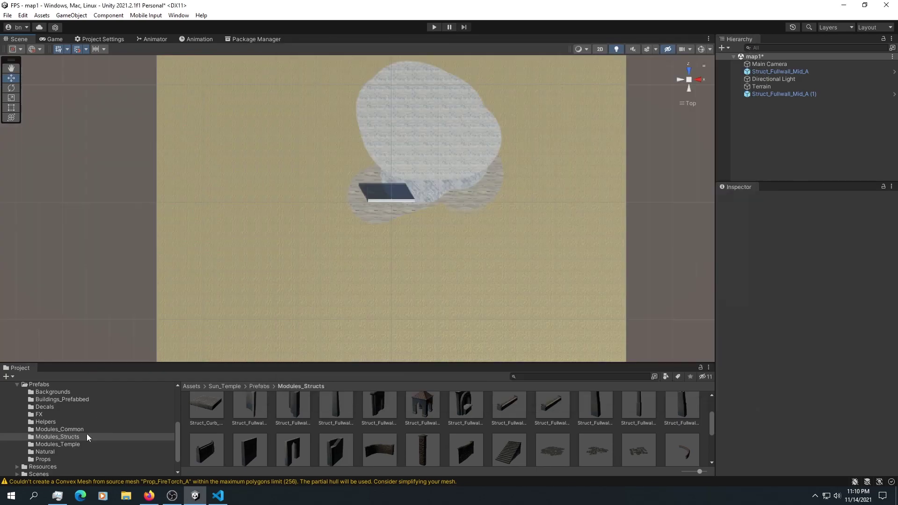
Step: Browse the temple module, Props and Buildings_Prefabbed prefab folders for town houses
{"action": "left_click", "coordinate": [57, 444]}
{"action": "left_click", "coordinate": [43, 458]}
{"action": "scroll", "coordinate": [296, 447], "scroll_direction": "down", "scroll_amount": 5}
{"action": "left_click", "coordinate": [62, 399]}
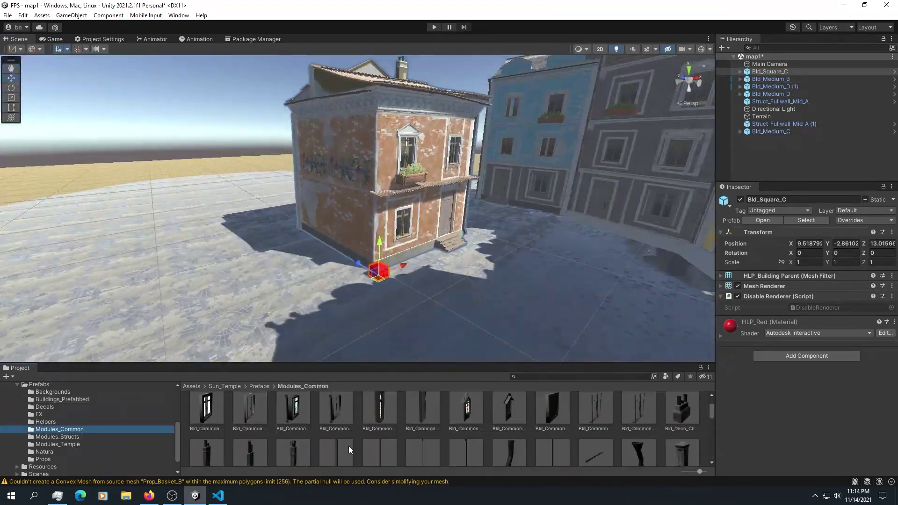
{"action": "scroll", "coordinate": [349, 445], "scroll_direction": "down", "scroll_amount": 1}
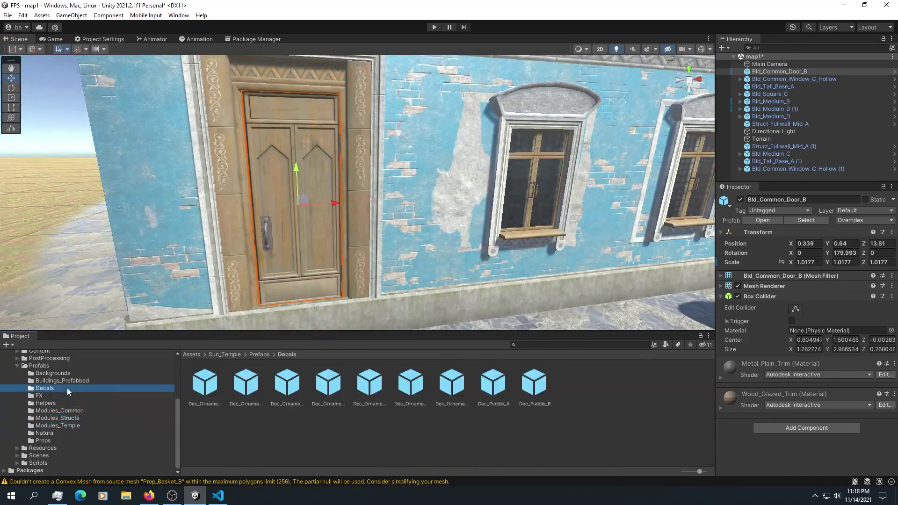
{"action": "key", "text": "Down"}
{"action": "key", "text": "Down"}
{"action": "key", "text": "Down"}
{"action": "key", "text": "Down"}
{"action": "key", "text": "Down"}
{"action": "key", "text": "Down"}
{"action": "key", "text": "Down"}
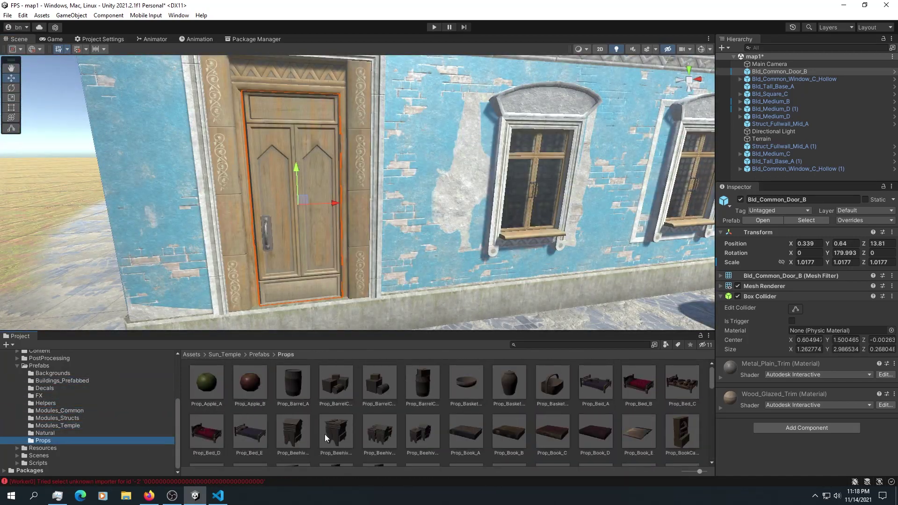
Step: Step up to Modules_Structs and show its structural wall prefabs
{"action": "key", "text": "Up"}
{"action": "key", "text": "Up"}
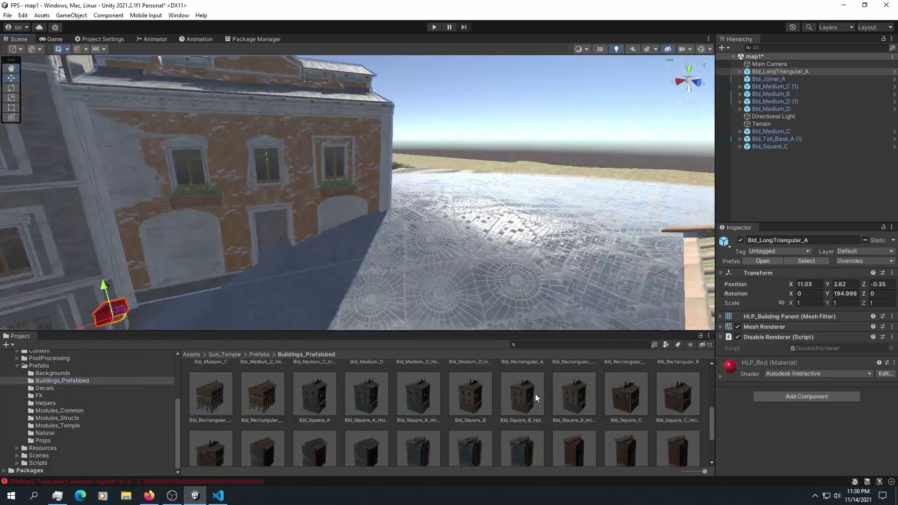
{"action": "scroll", "coordinate": [510, 442], "scroll_direction": "down", "scroll_amount": 1}
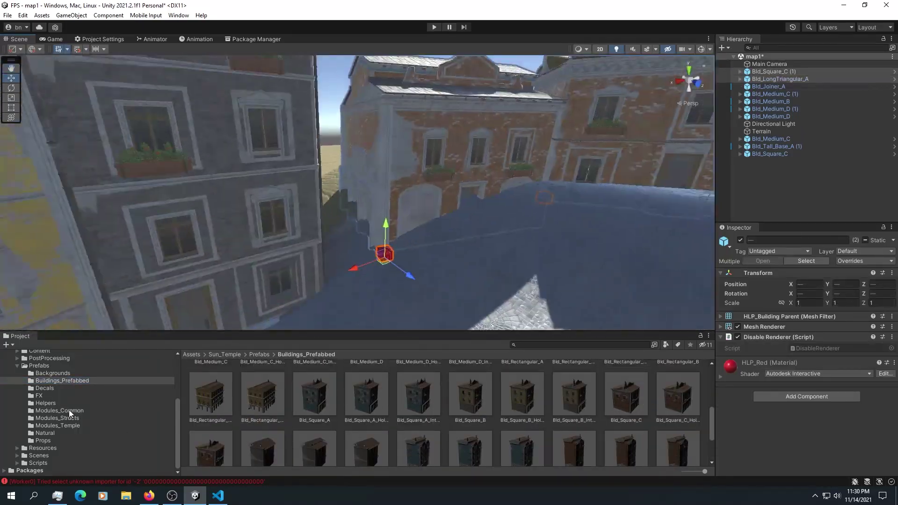
{"action": "left_click", "coordinate": [70, 416]}
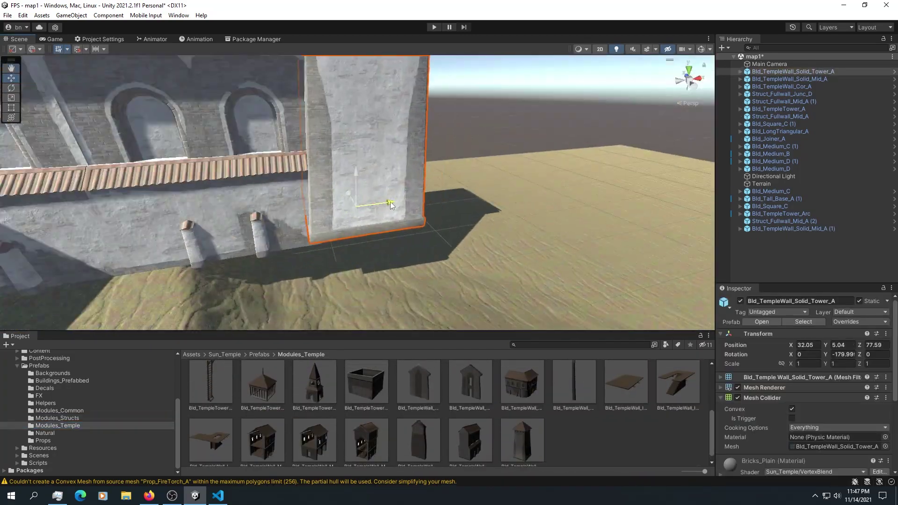
Step: Orbit around the temple tower and raise the terrain smoothing brush strength
{"action": "left_click_drag", "start_coordinate": [299, 220], "coordinate": [284, 224], "text": "alt"}
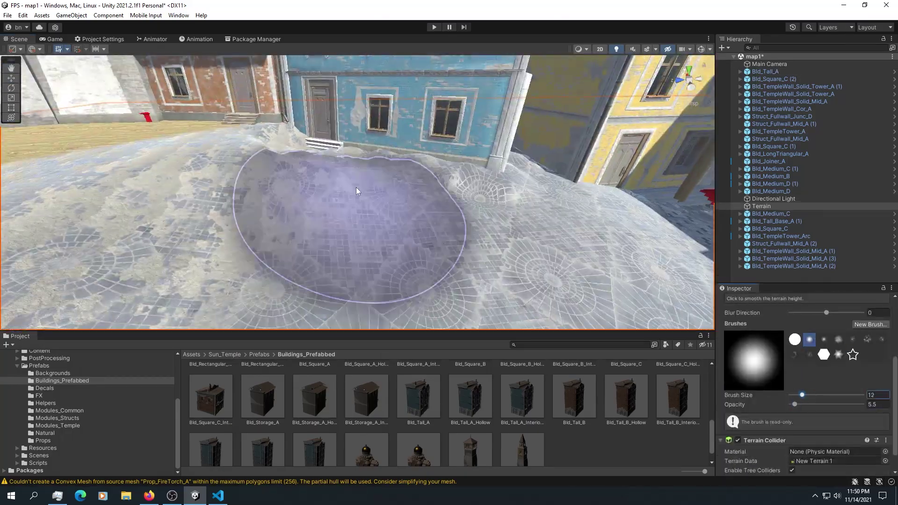
{"action": "right_click_drag", "start_coordinate": [357, 190], "coordinate": [371, 121]}
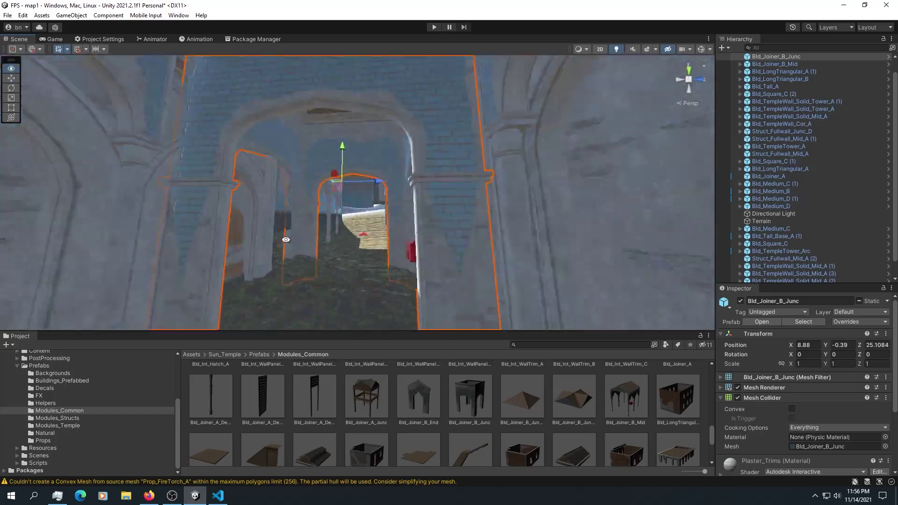
Step: Fly the Scene view over to another part of town
{"action": "right_click_drag", "start_coordinate": [285, 239], "coordinate": [336, 188]}
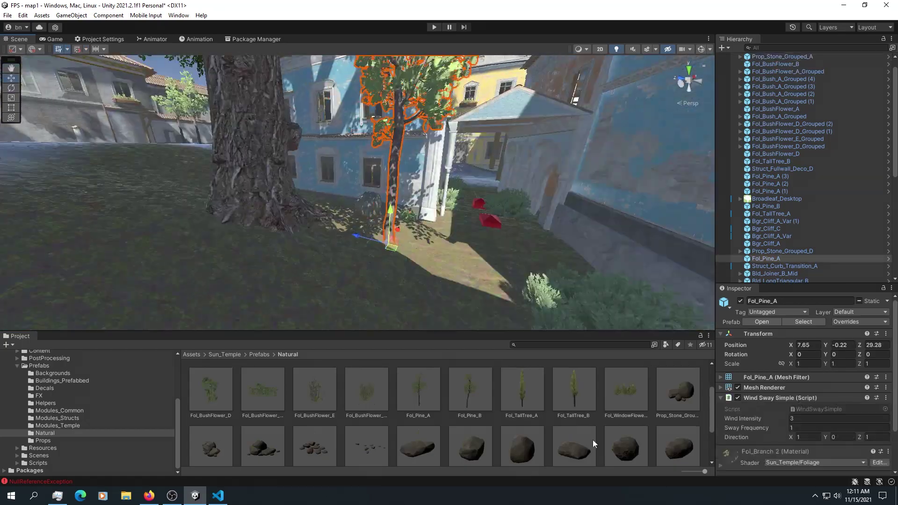
Step: Place the Bld_Temple_Int_Circle_A temple circle on the plaza with an altar on it
{"action": "left_click", "coordinate": [57, 425]}
{"action": "left_click_drag", "start_coordinate": [262, 398], "coordinate": [358, 196]}
{"action": "key", "text": "f"}
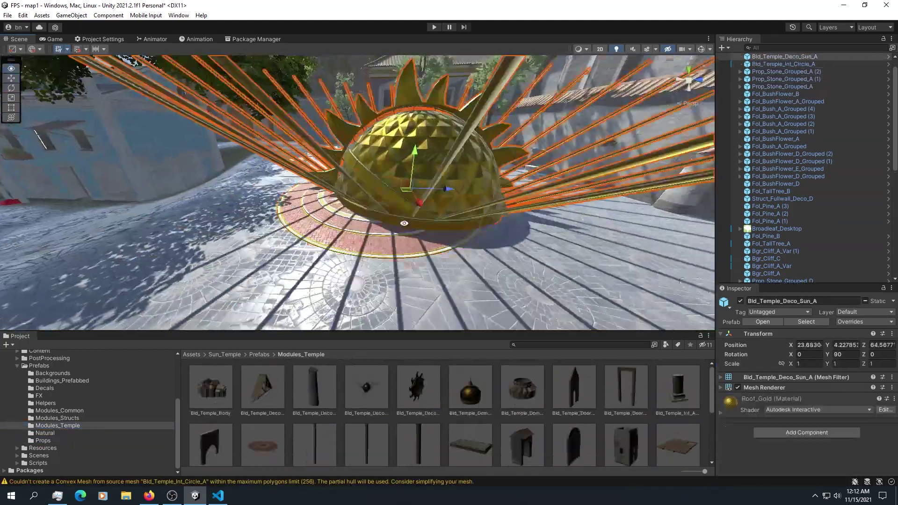
{"action": "left_click_drag", "start_coordinate": [210, 398], "coordinate": [355, 224]}
Step: Add a stone bench on the circle, rotate it to follow the curve, and duplicate it
{"action": "left_click", "coordinate": [43, 440]}
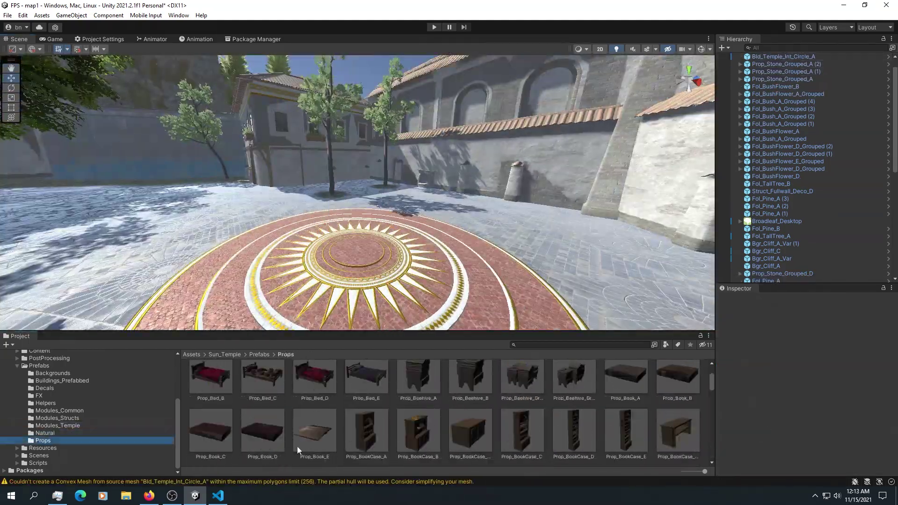
{"action": "scroll", "coordinate": [296, 446], "scroll_direction": "down", "scroll_amount": 5}
{"action": "left_click_drag", "start_coordinate": [454, 410], "coordinate": [393, 168]}
{"action": "key", "text": "e"}
{"action": "left_click_drag", "start_coordinate": [421, 140], "coordinate": [392, 177]}
{"action": "key", "text": "ctrl+d"}
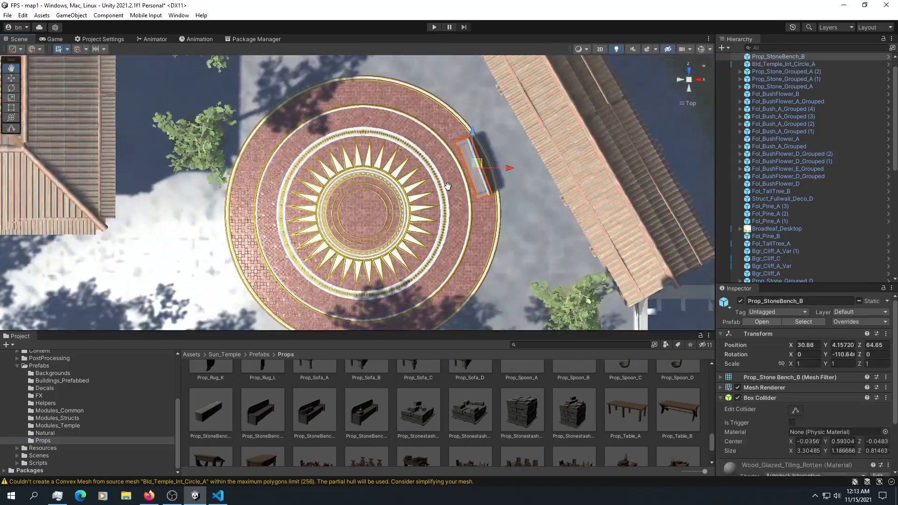
{"action": "key", "text": "w"}
Step: Select the Terrain and choose the Raise or Lower Terrain sculpting tool
{"action": "scroll", "coordinate": [463, 433], "scroll_direction": "down", "scroll_amount": 1}
{"action": "right_click_drag", "start_coordinate": [356, 197], "coordinate": [290, 173]}
{"action": "scroll", "coordinate": [420, 421], "scroll_direction": "up", "scroll_amount": 10}
{"action": "left_click_drag", "start_coordinate": [314, 421], "coordinate": [304, 202]}
{"action": "mouse_move", "coordinate": [304, 202]}
{"action": "right_mouse_down"}
{"action": "mouse_move", "coordinate": [395, 176]}
{"action": "mouse_move", "coordinate": [385, 152]}
{"action": "mouse_move", "coordinate": [502, 201]}
{"action": "mouse_move", "coordinate": [421, 177]}
{"action": "right_mouse_up"}
{"action": "left_click", "coordinate": [761, 181]}
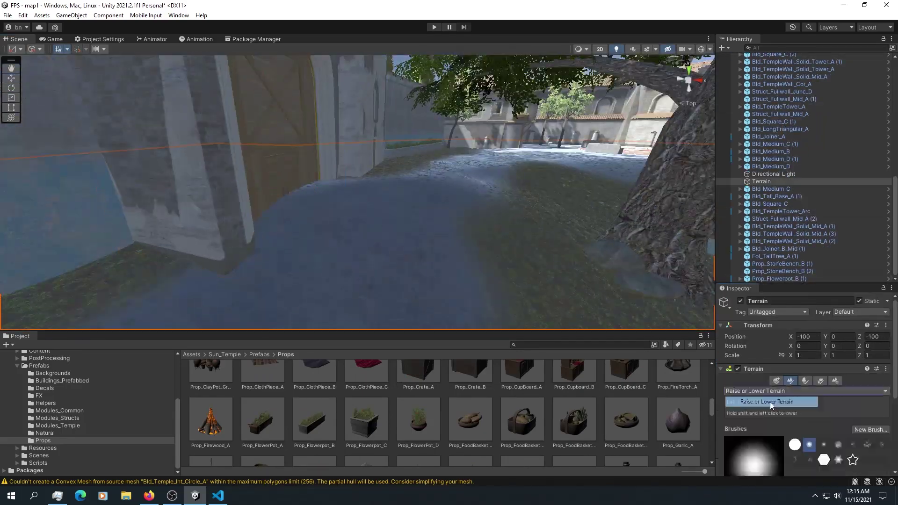
{"action": "left_click", "coordinate": [770, 402]}
{"action": "left_click", "coordinate": [777, 388]}
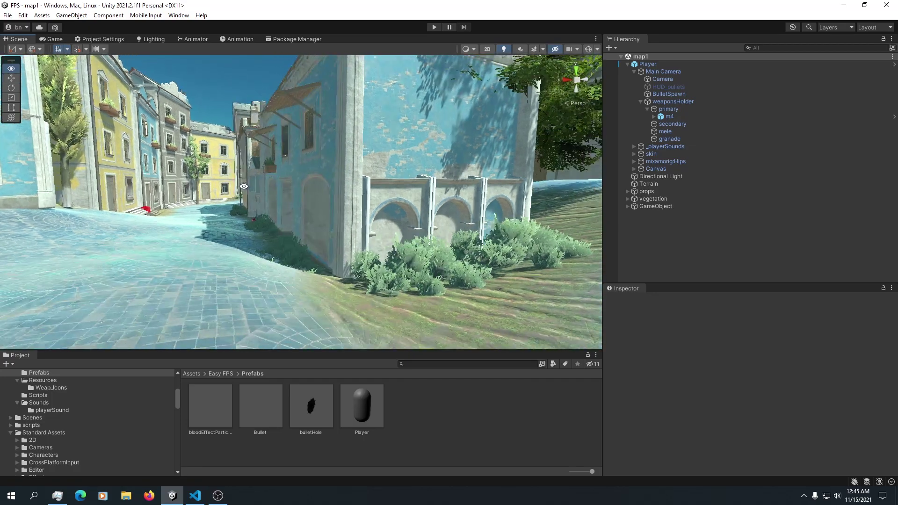
{"action": "right_click_drag", "start_coordinate": [244, 186], "coordinate": [299, 201]}
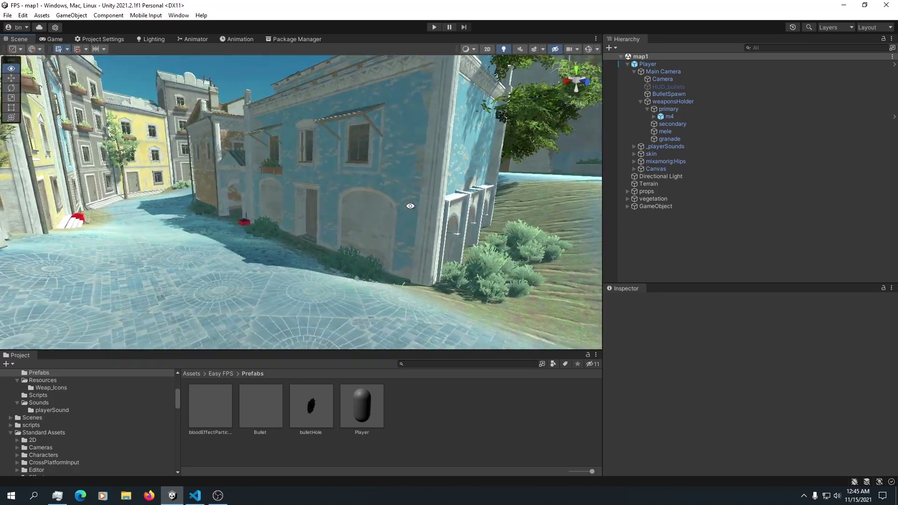
{"action": "right_click_drag", "start_coordinate": [410, 205], "coordinate": [323, 219]}
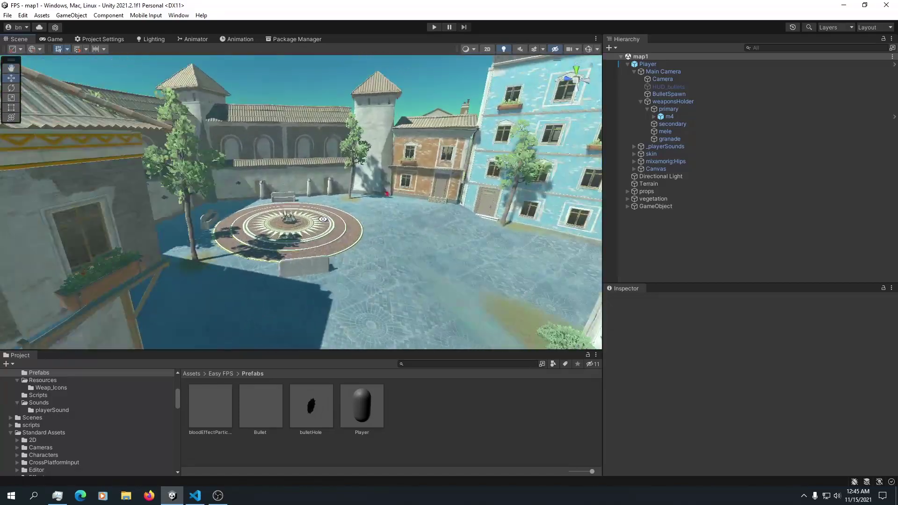
{"action": "right_click_drag", "start_coordinate": [276, 167], "coordinate": [398, 119]}
Step: Play the map in a maximized Game view, switching aspect from 16:9 to Free Aspect
{"action": "left_click", "coordinate": [53, 39]}
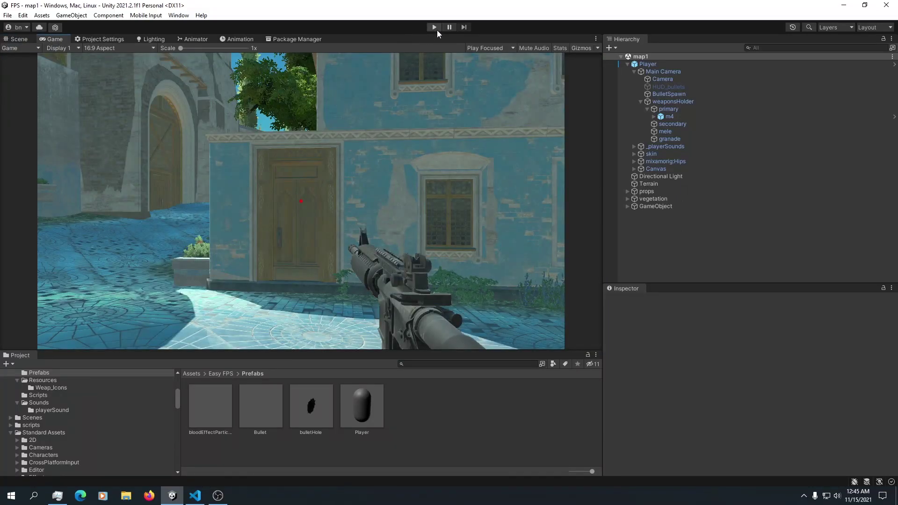
{"action": "left_click", "coordinate": [434, 27]}
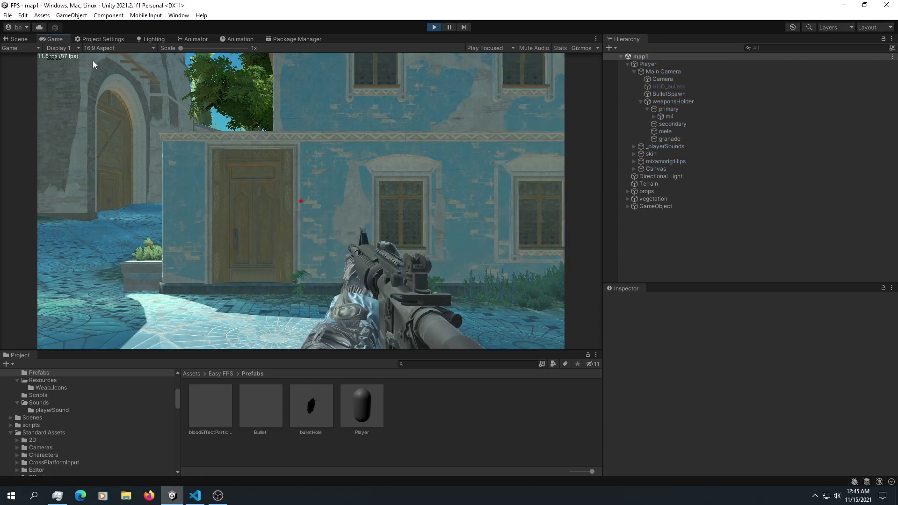
{"action": "right_click", "coordinate": [60, 39]}
{"action": "left_click", "coordinate": [89, 69]}
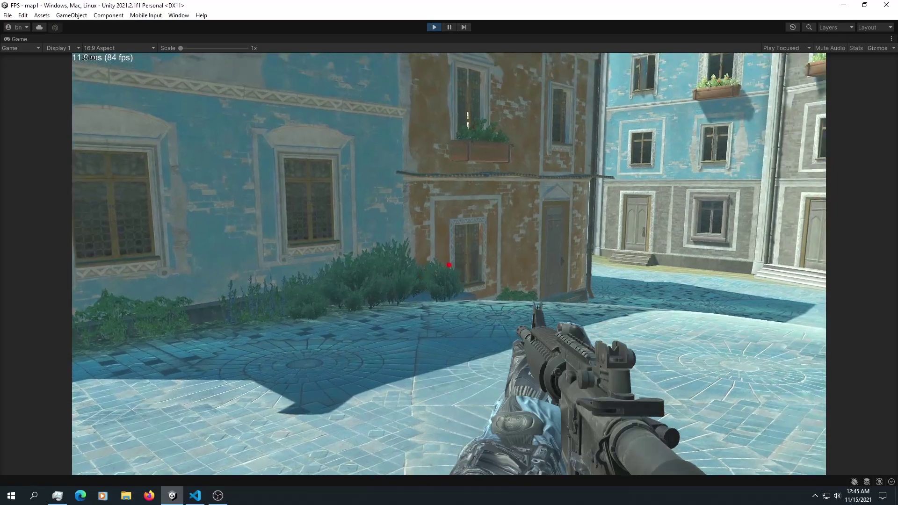
{"action": "left_click", "coordinate": [108, 49]}
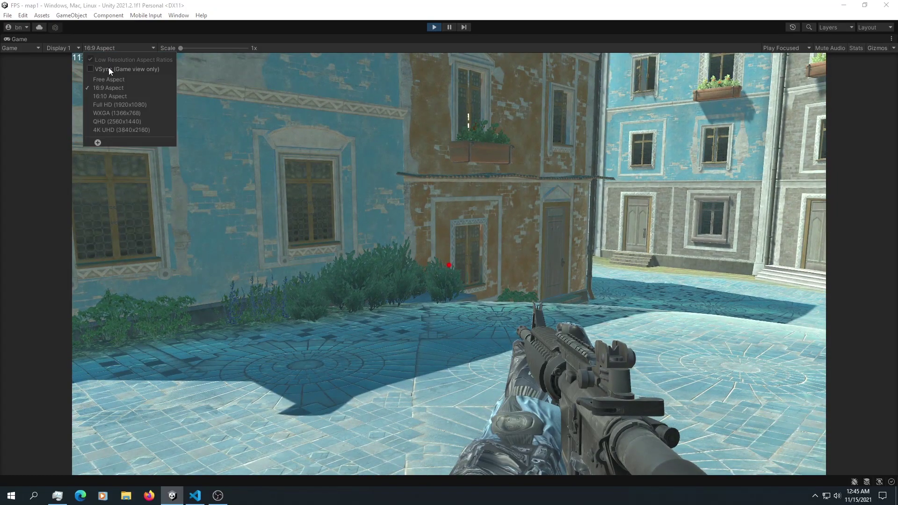
{"action": "left_click", "coordinate": [105, 80]}
{"action": "left_click", "coordinate": [96, 50]}
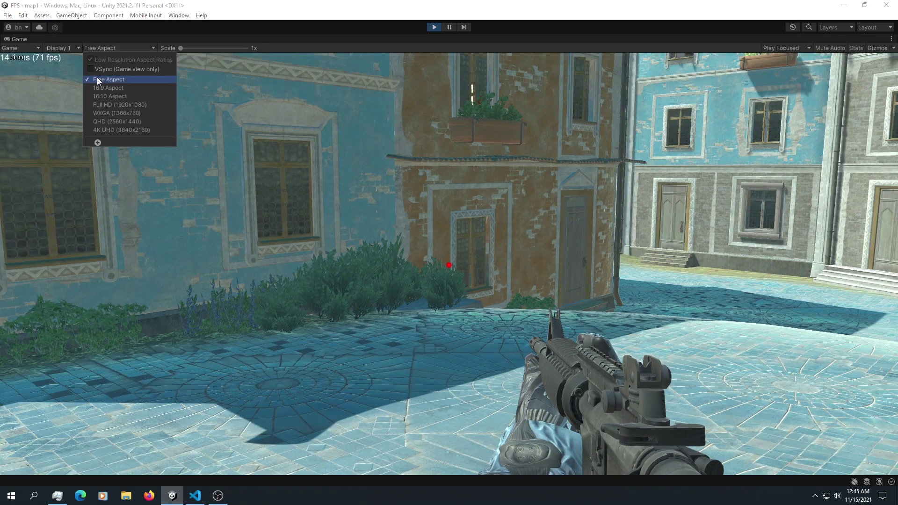
Step: Capture game input and walk forward through the courtyard toward the blue and brown buildings
{"action": "left_click", "coordinate": [113, 47]}
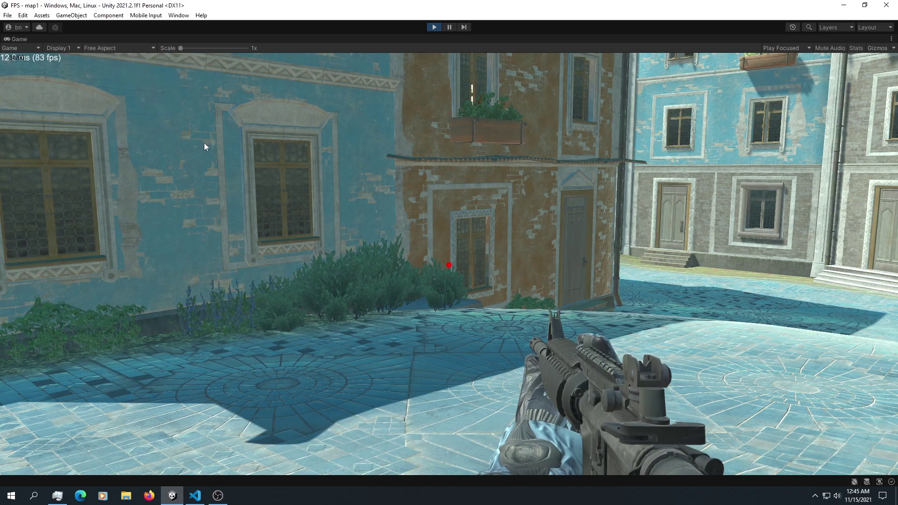
{"action": "left_click", "coordinate": [204, 142]}
{"action": "key", "text": "w"}
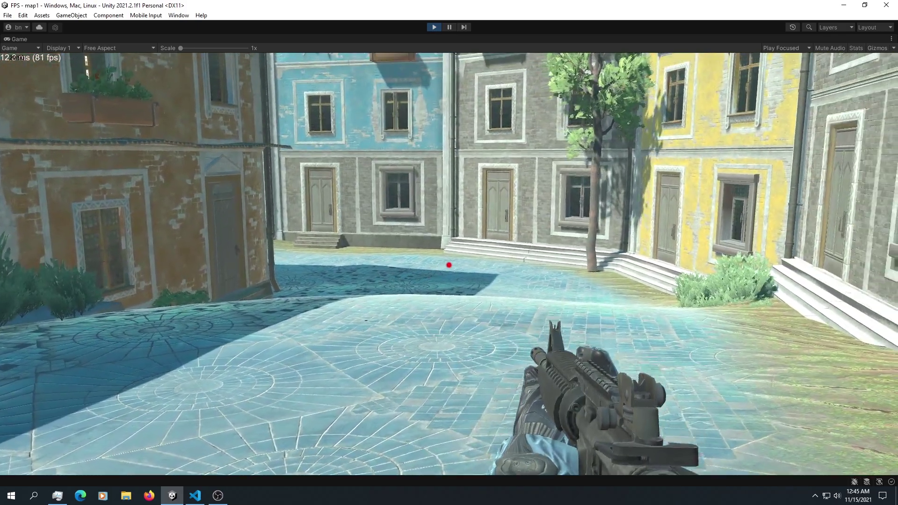
{"action": "key", "text": "w"}
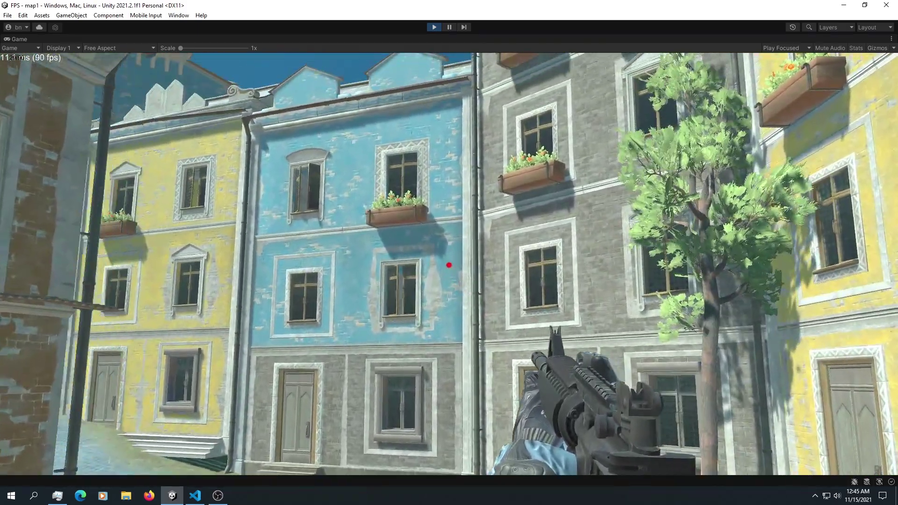
{"action": "key", "text": "w"}
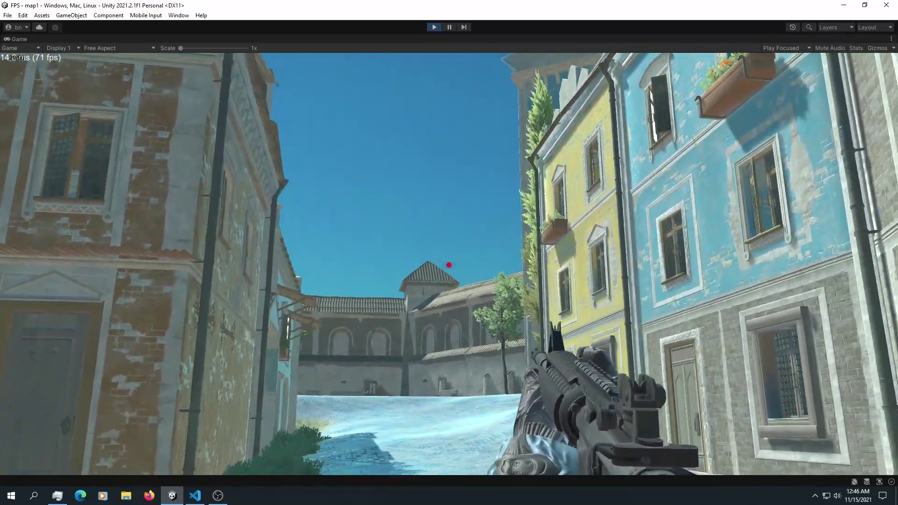
{"action": "key", "text": "w"}
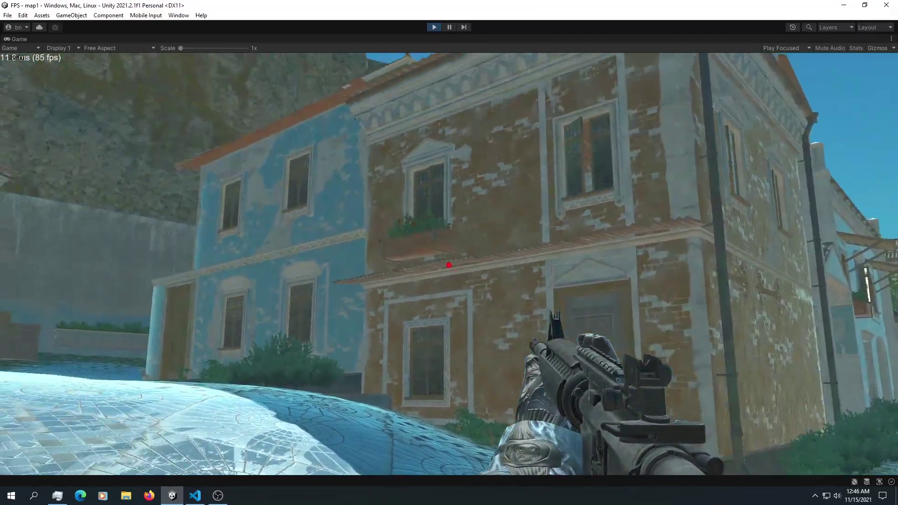
{"action": "key", "text": "w"}
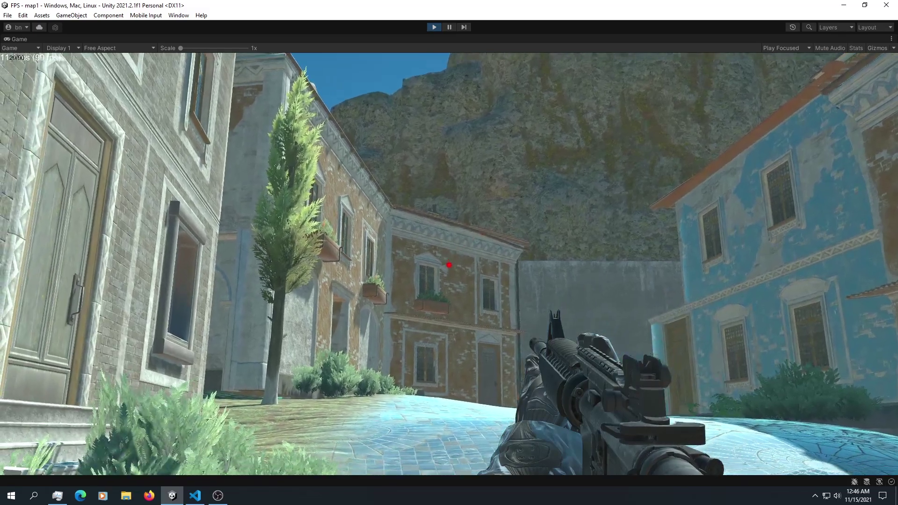
Step: Walk through the tree-lined alley and down the street into the covered passage
{"action": "key", "text": "w"}
{"action": "key", "text": "w"}
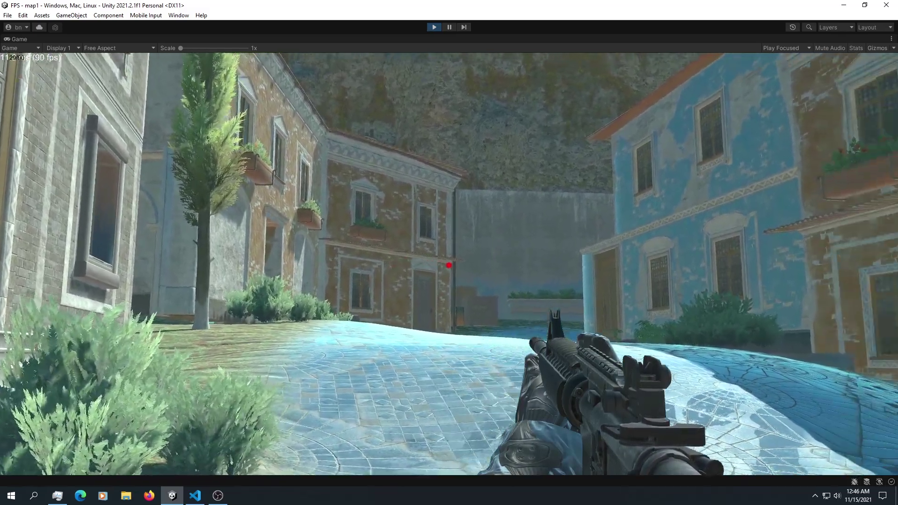
{"action": "key", "text": "w"}
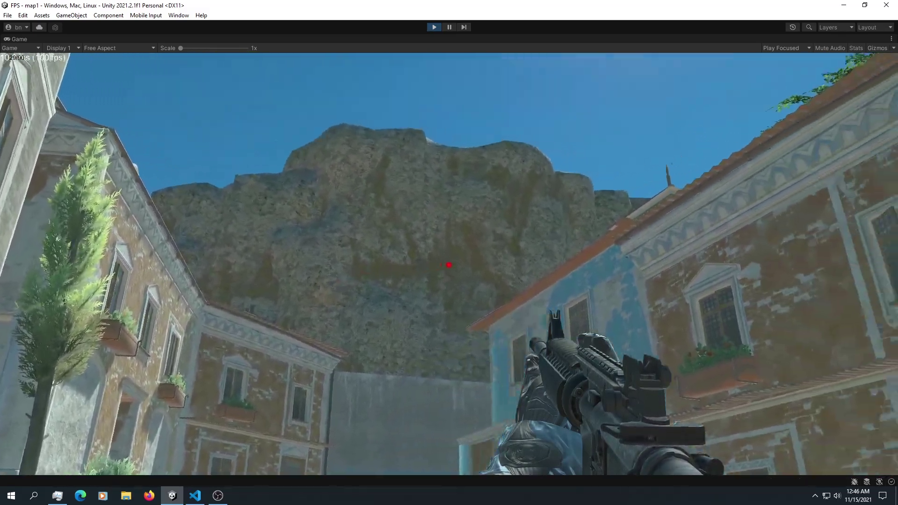
{"action": "key", "text": "w"}
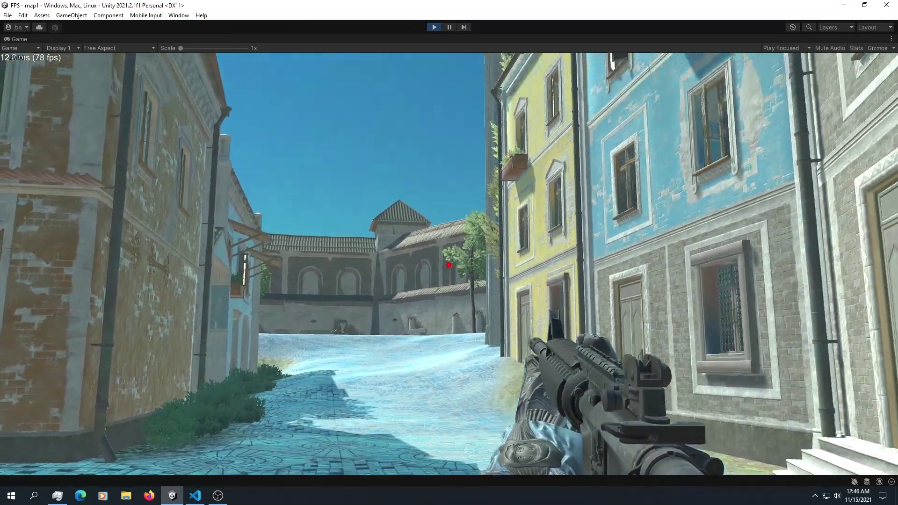
{"action": "key", "text": "w"}
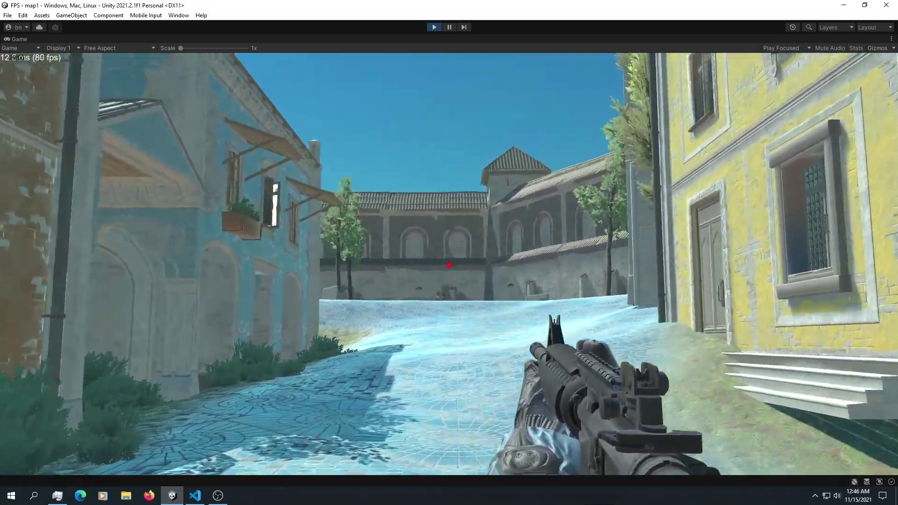
{"action": "key", "text": "w"}
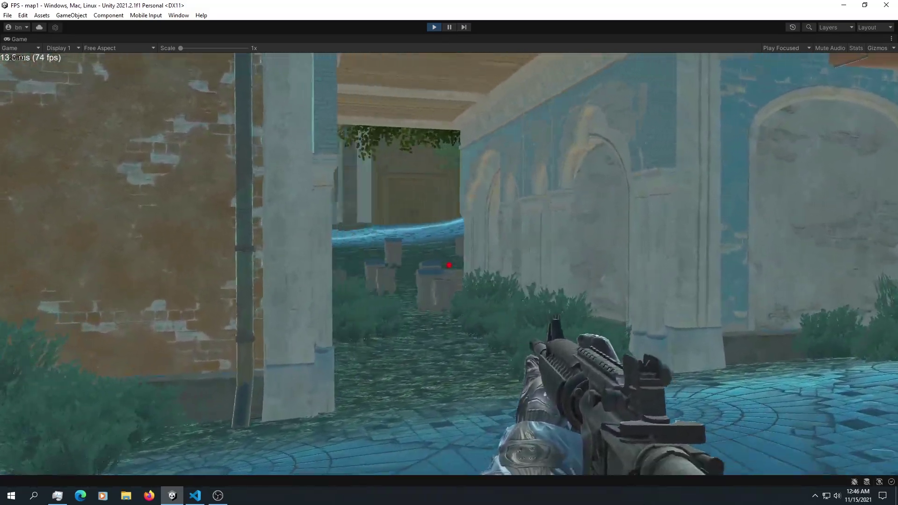
{"action": "key", "text": "w"}
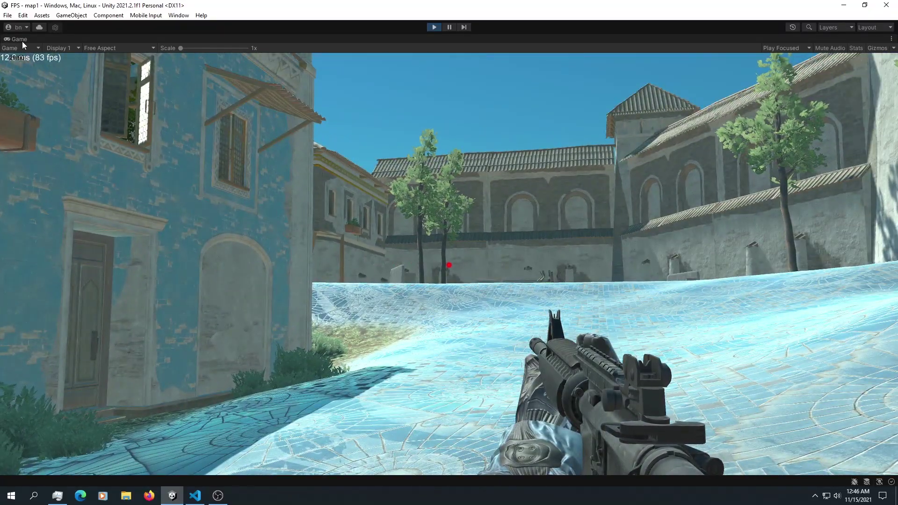
Step: Restore the editor panels and widen the Main Camera's Field of View from 50 to about 63
{"action": "right_click", "coordinate": [21, 41]}
{"action": "left_click", "coordinate": [56, 70]}
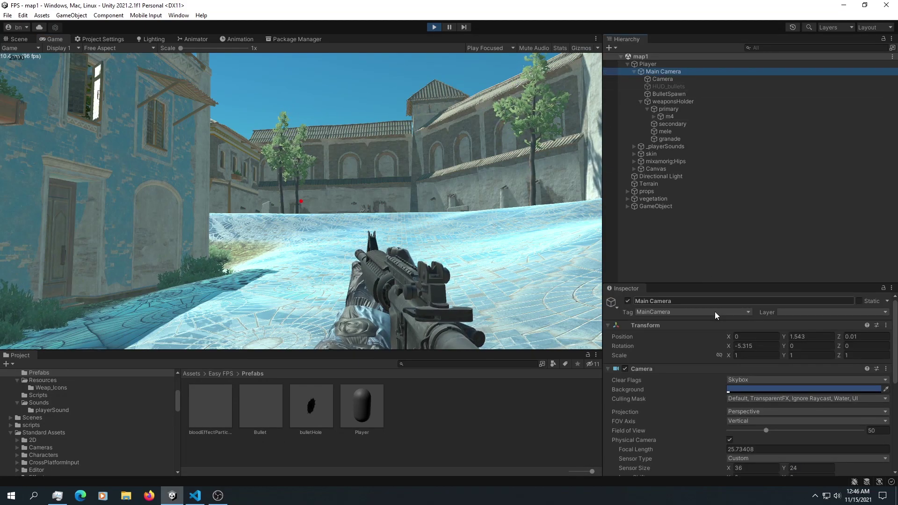
{"action": "left_click_drag", "start_coordinate": [768, 430], "coordinate": [777, 431]}
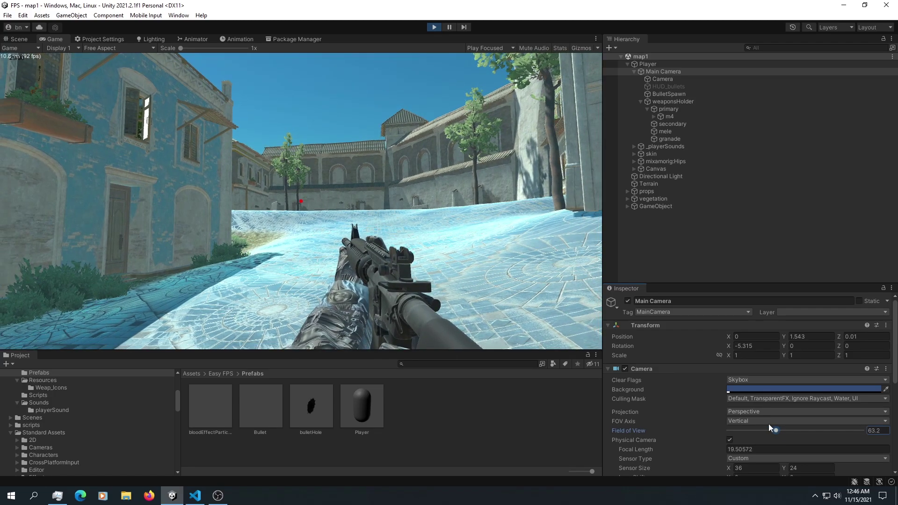
{"action": "right_click", "coordinate": [64, 38]}
Step: Maximize the Game view again to fill the editor
{"action": "left_click", "coordinate": [88, 65]}
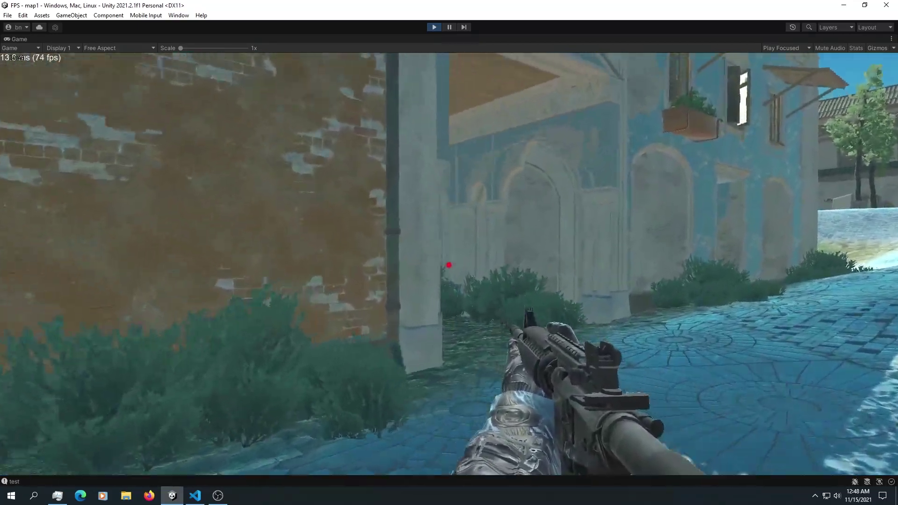
Step: Walk between the pillars through the bushes, under the wooden overhang and along the blue wall
{"action": "key", "text": "w"}
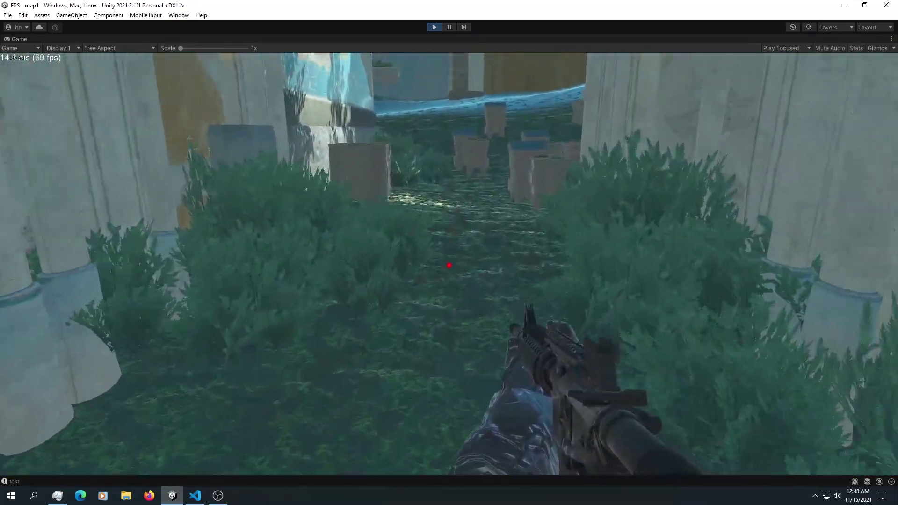
{"action": "key", "text": "w"}
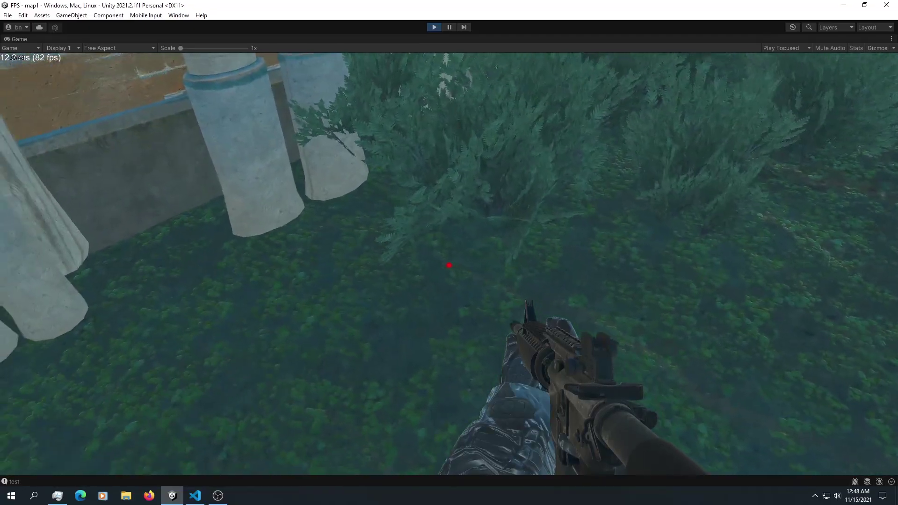
{"action": "key", "text": "w"}
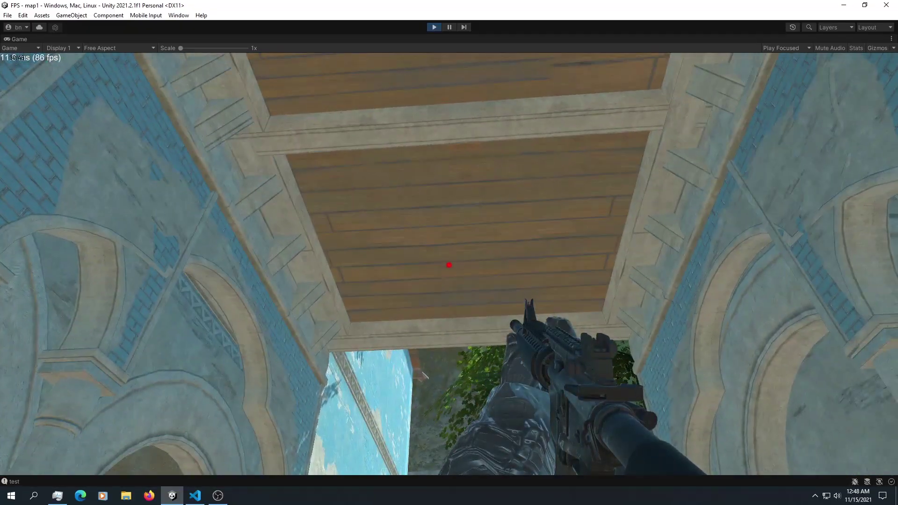
{"action": "key", "text": "w"}
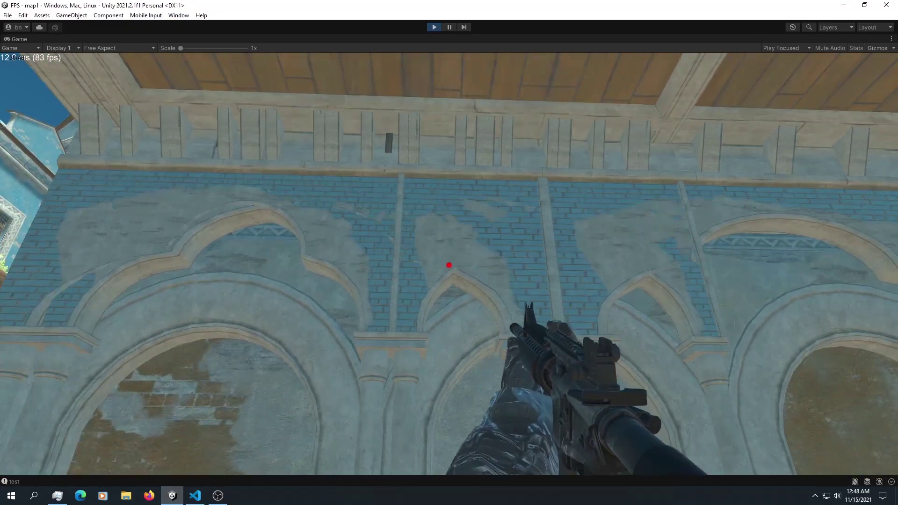
{"action": "key", "text": "w"}
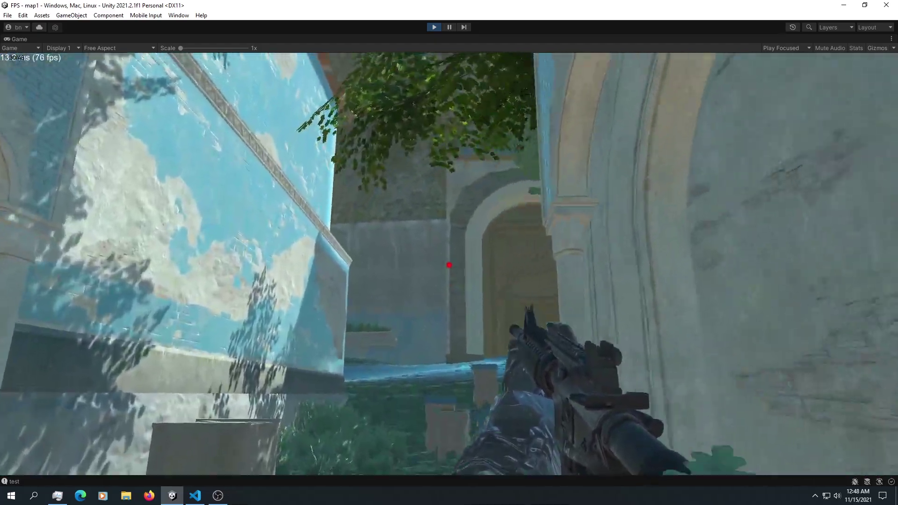
{"action": "key", "text": "w"}
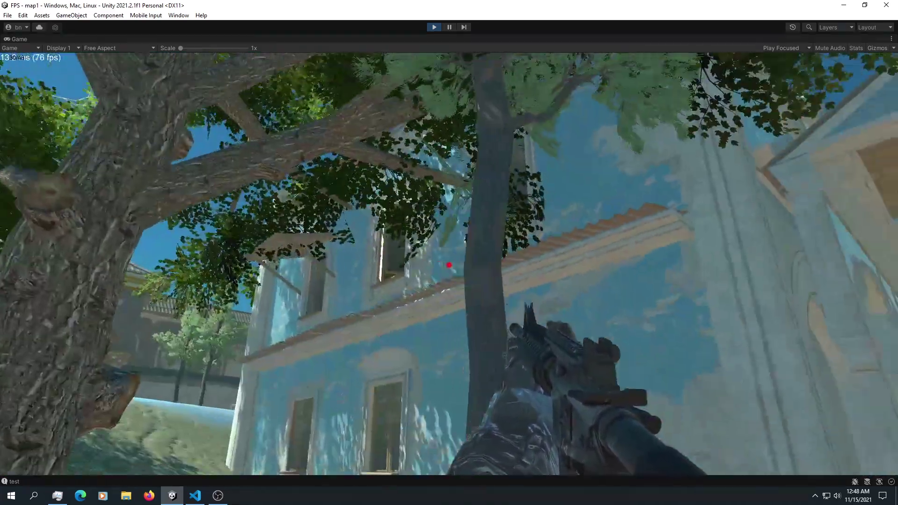
Step: Go down to the beehive garden, fire a test shot at the beehives, then strafe away
{"action": "key", "text": "w"}
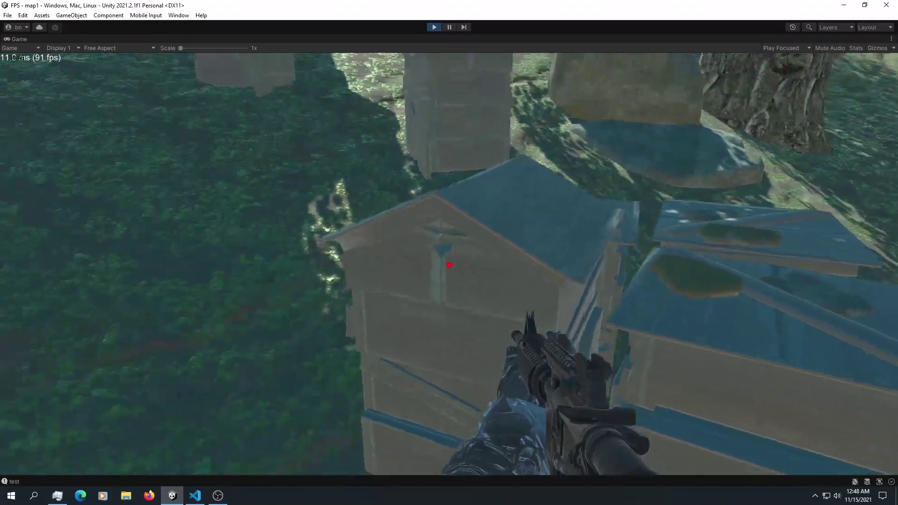
{"action": "key", "text": "s"}
{"action": "left_click", "coordinate": [449, 266]}
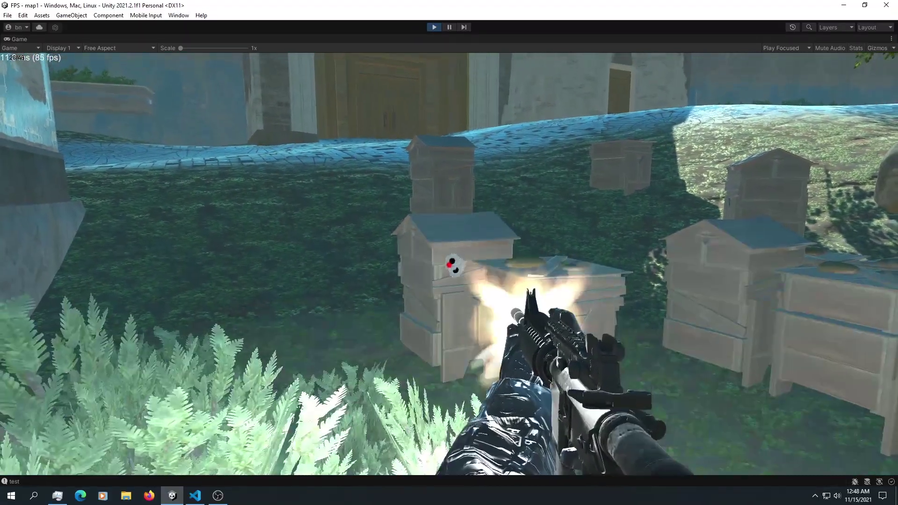
{"action": "key", "text": "a"}
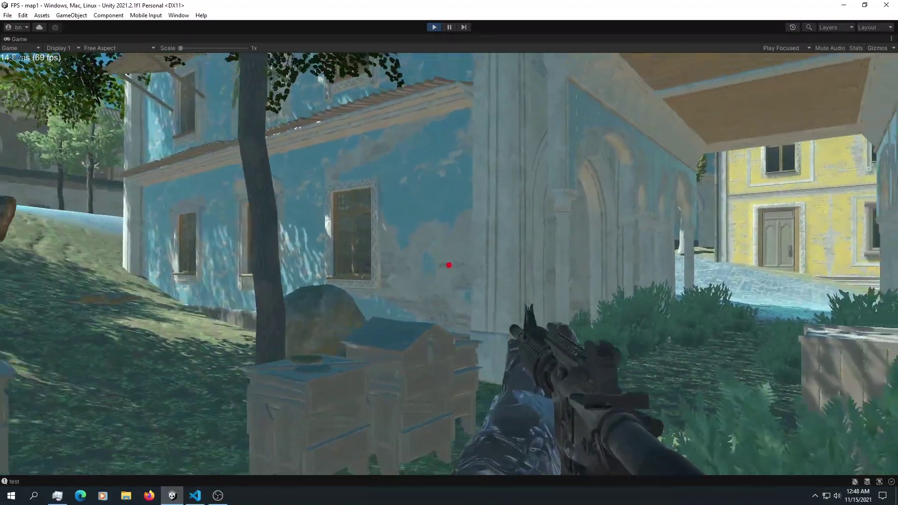
{"action": "mouse_move", "coordinate": [449, 266]}
{"action": "key", "text": "s"}
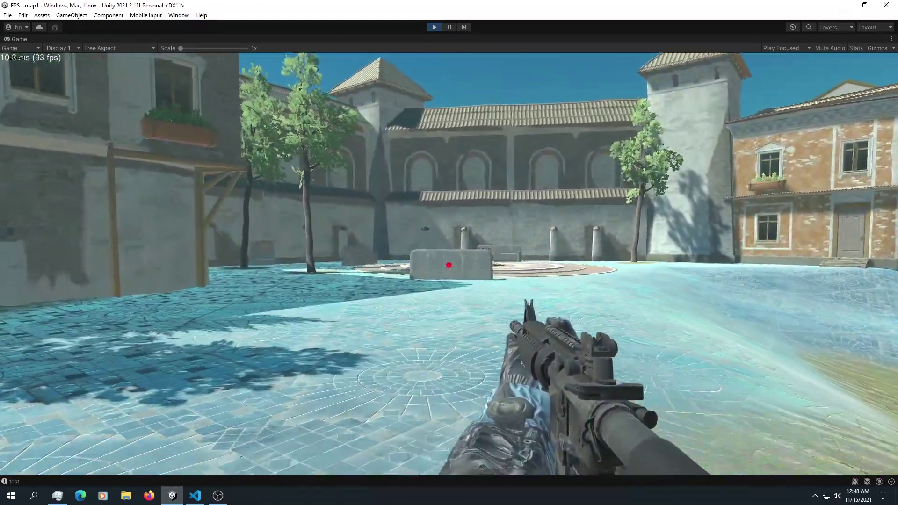
Step: Walk forward onto the patterned temple circle beside the altar, facing the blue and yellow houses
{"action": "key", "text": "w"}
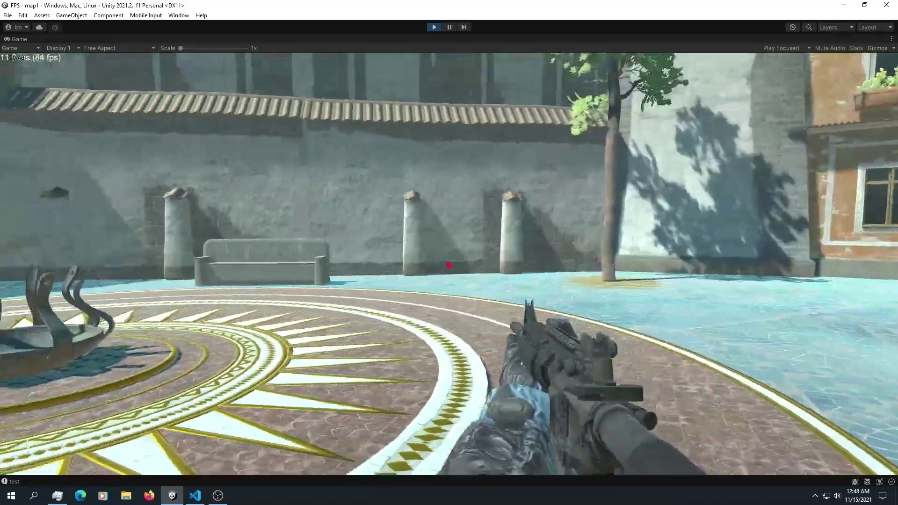
{"action": "key", "text": "w"}
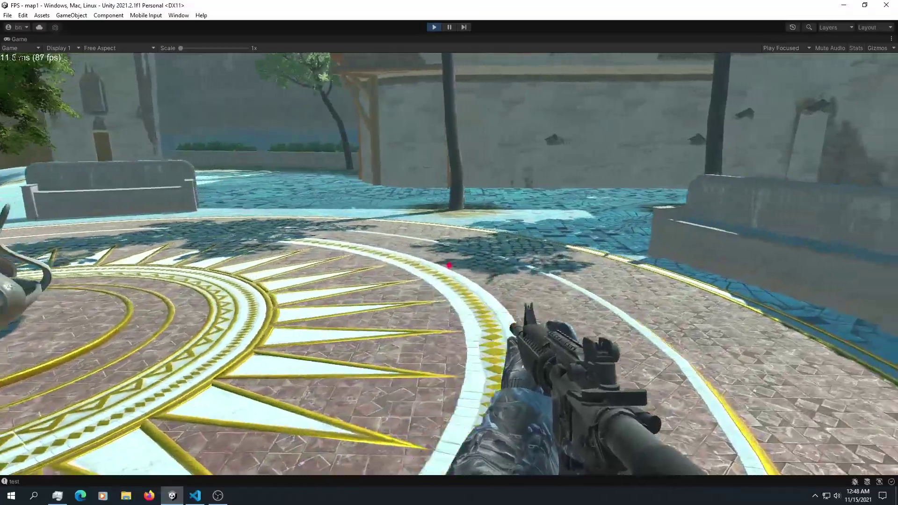
{"action": "key", "text": "w"}
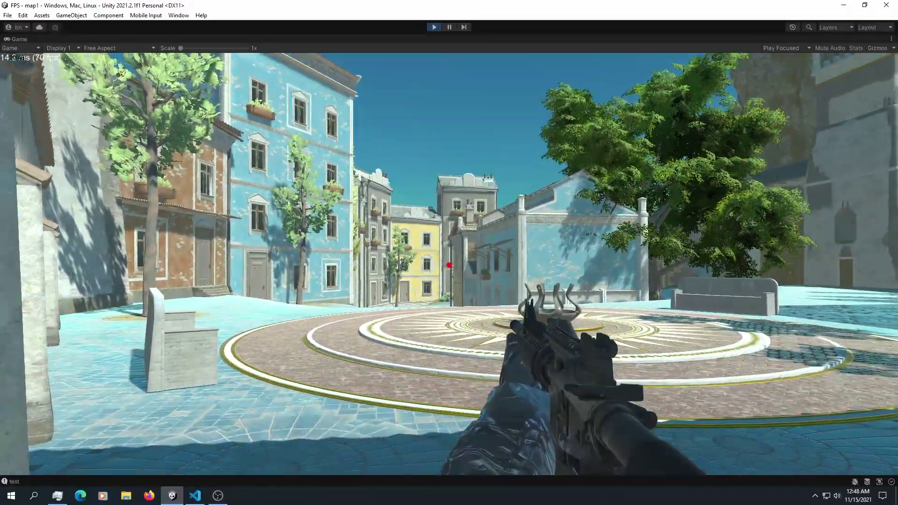
{"action": "key", "text": "w"}
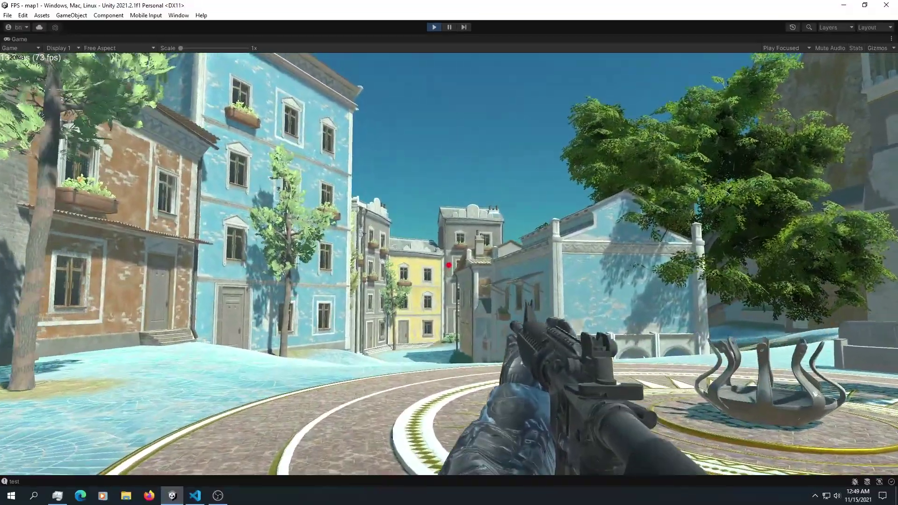